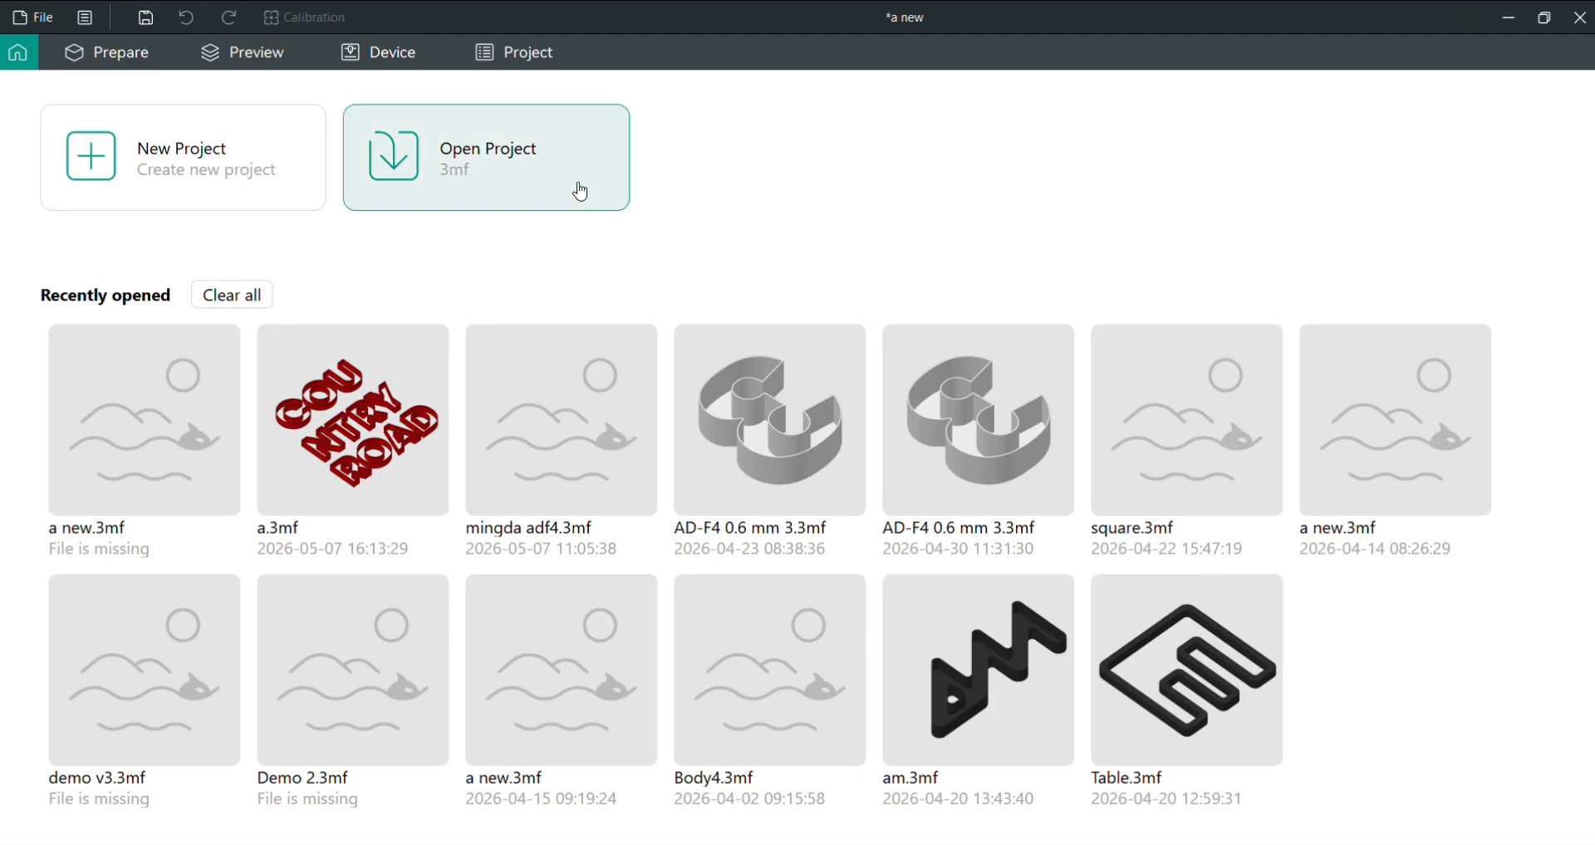
- Create a new project with the "MINGDA AD-F4 0.6 nozzle - Mingda Version" printer preset
click(178, 152)
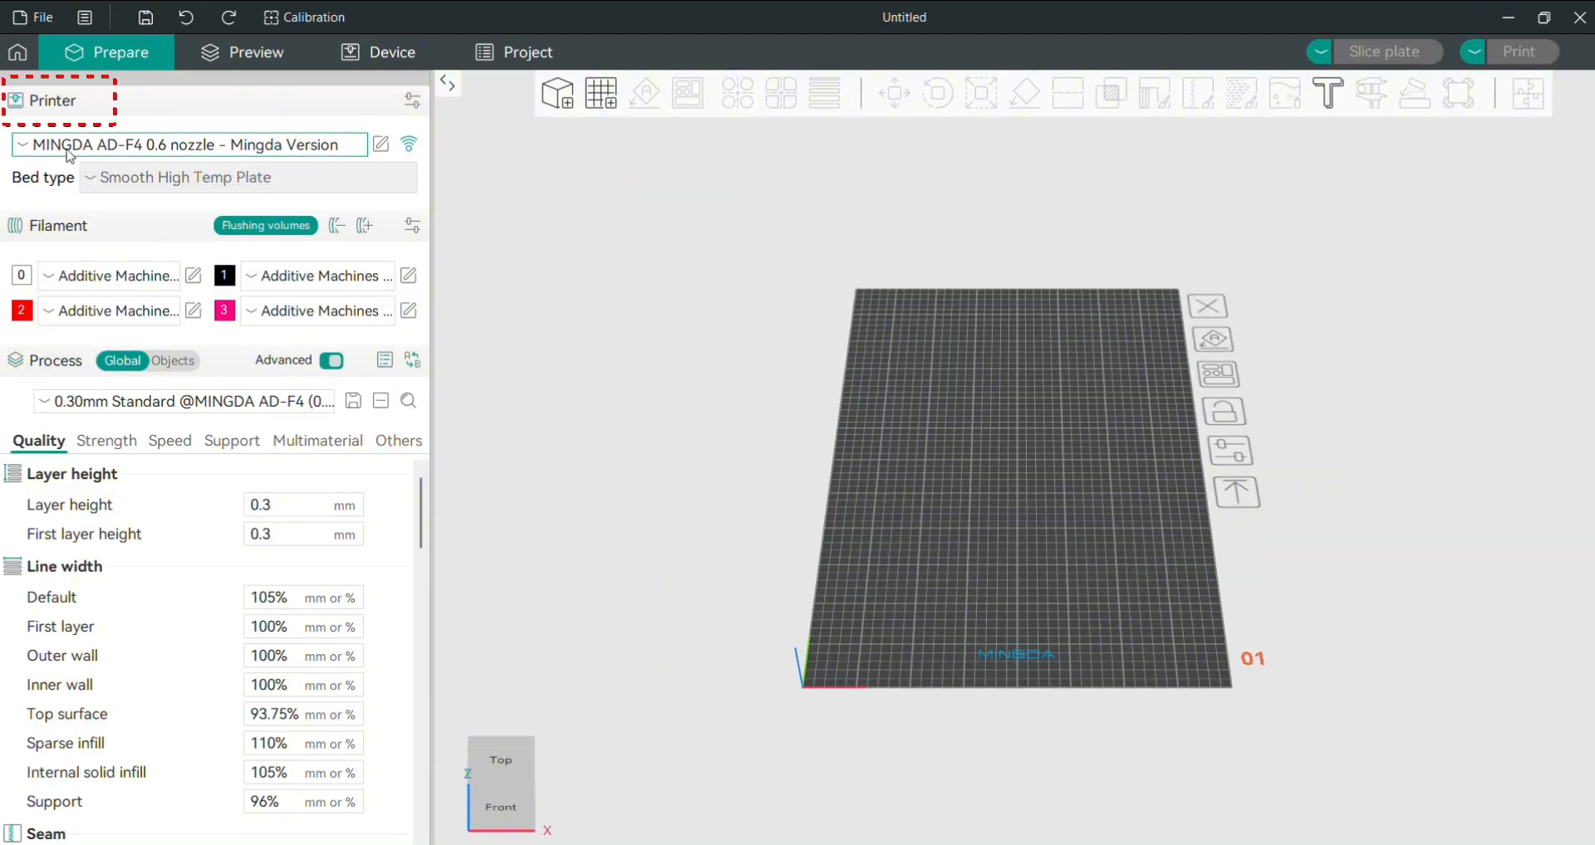
click(98, 146)
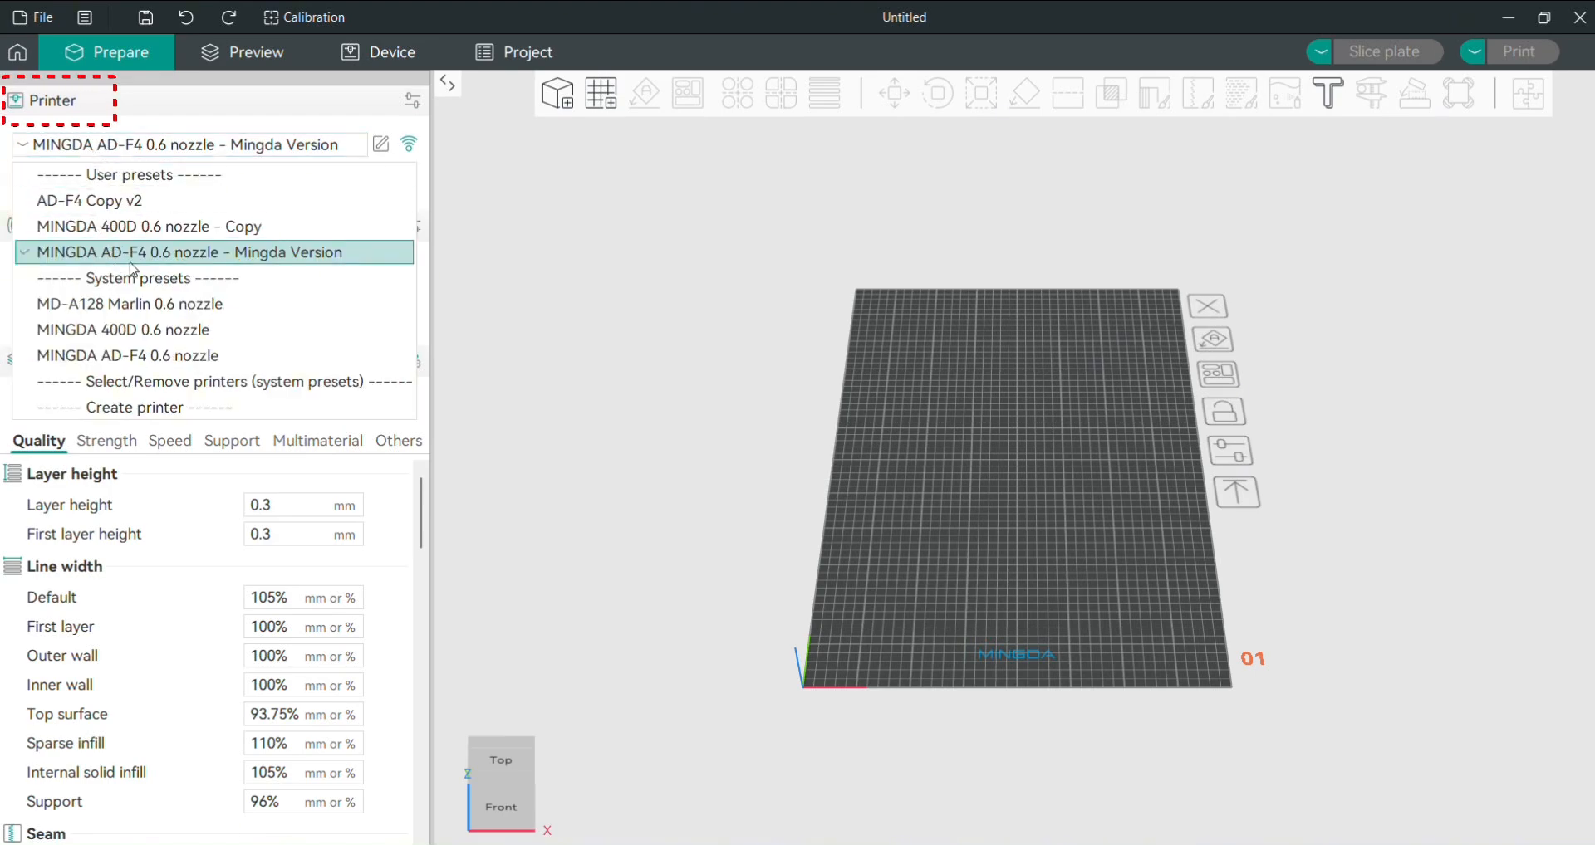
click(229, 255)
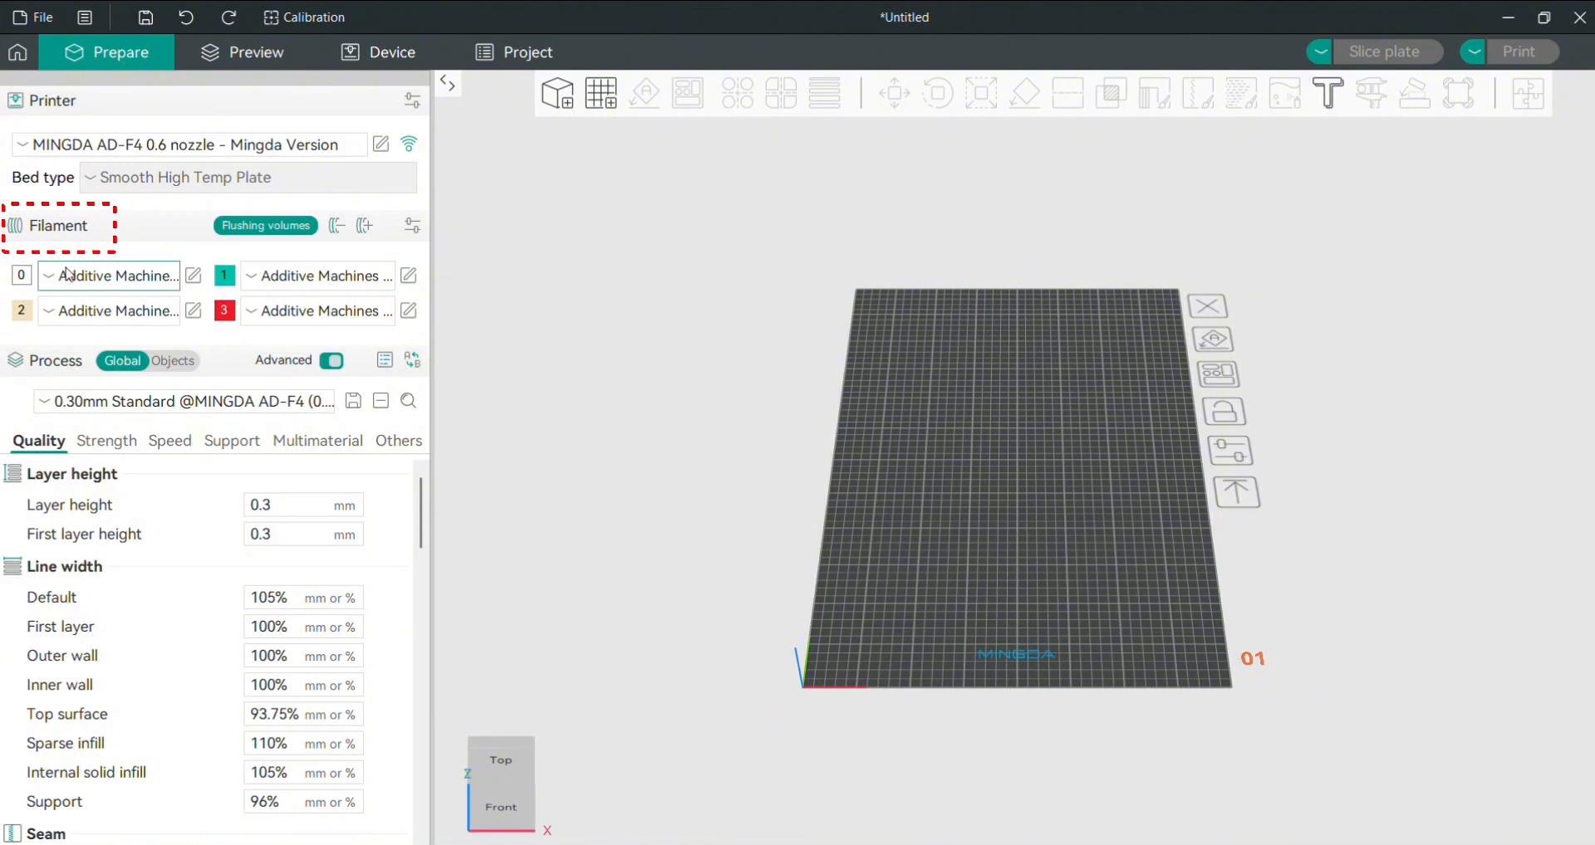
- View the available presets for the first filament and remove the last three filaments from the project
click(68, 275)
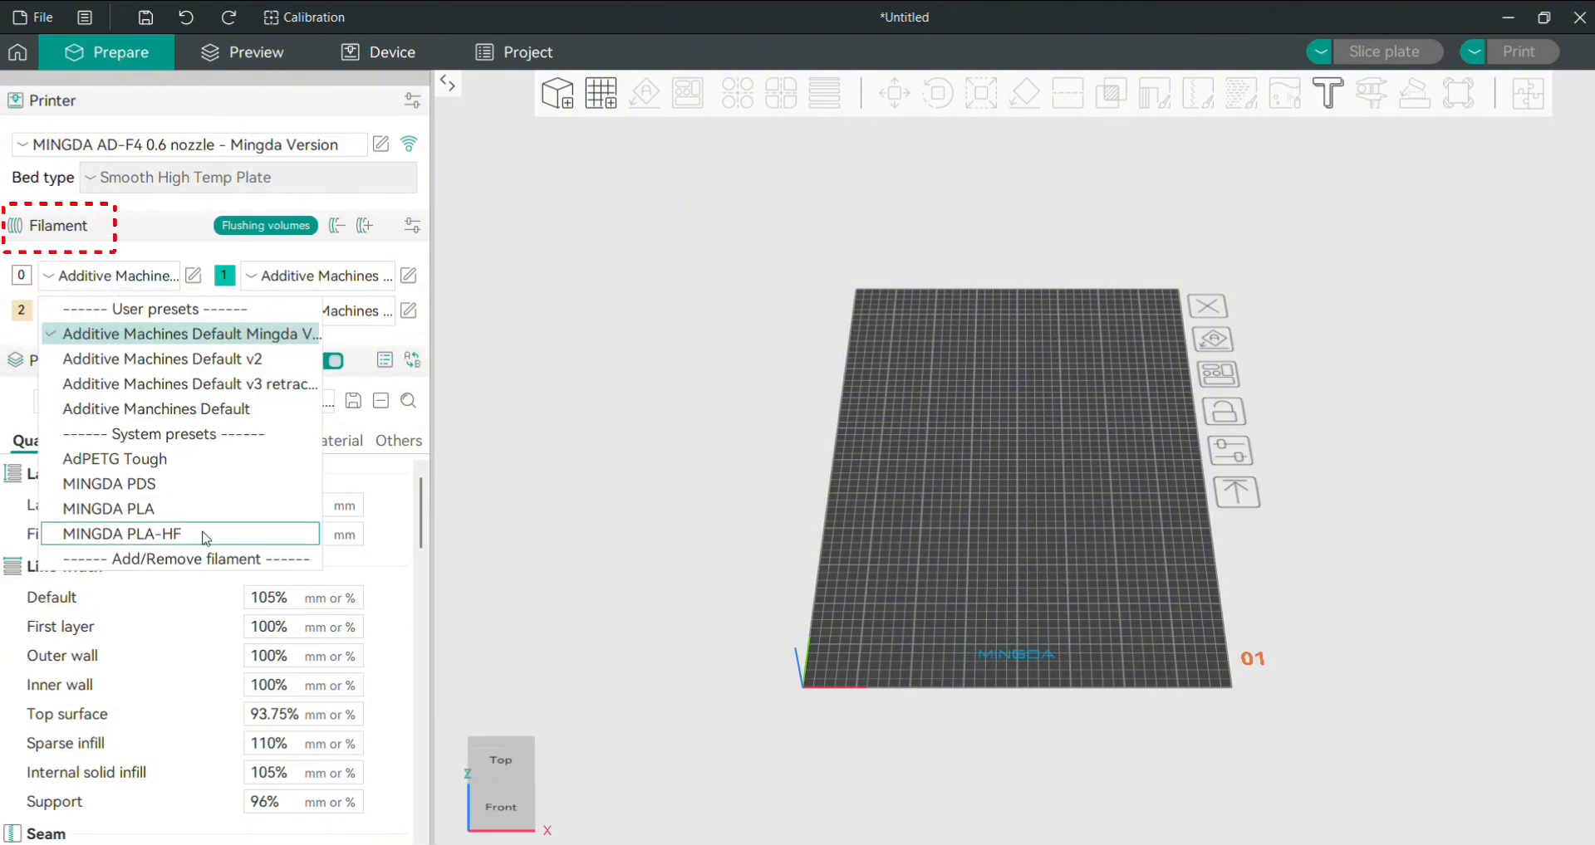
click(360, 235)
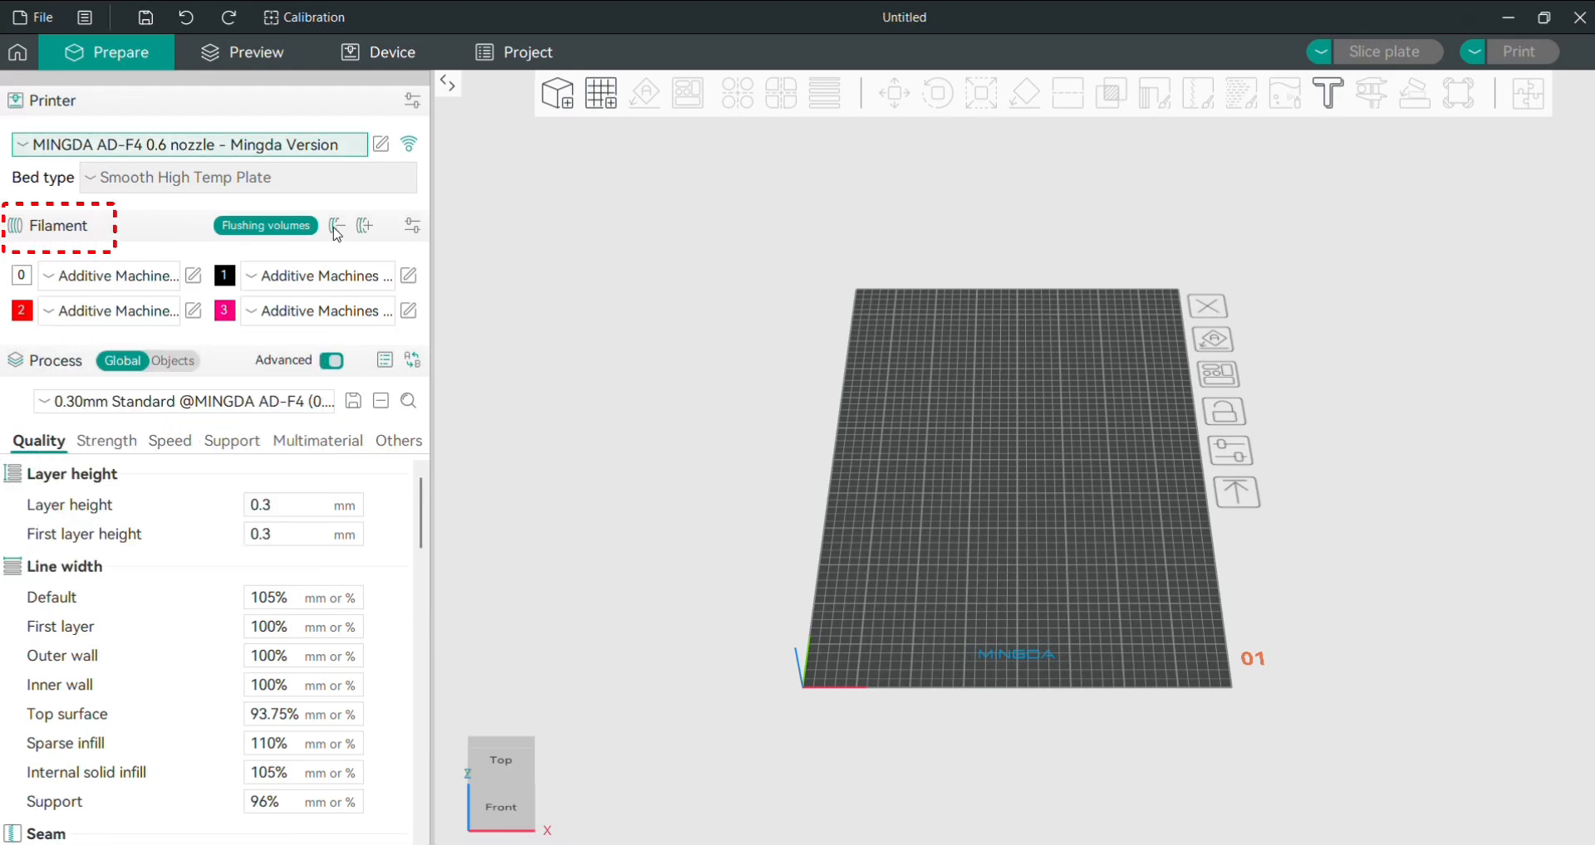
click(336, 231)
click(337, 231)
click(337, 231)
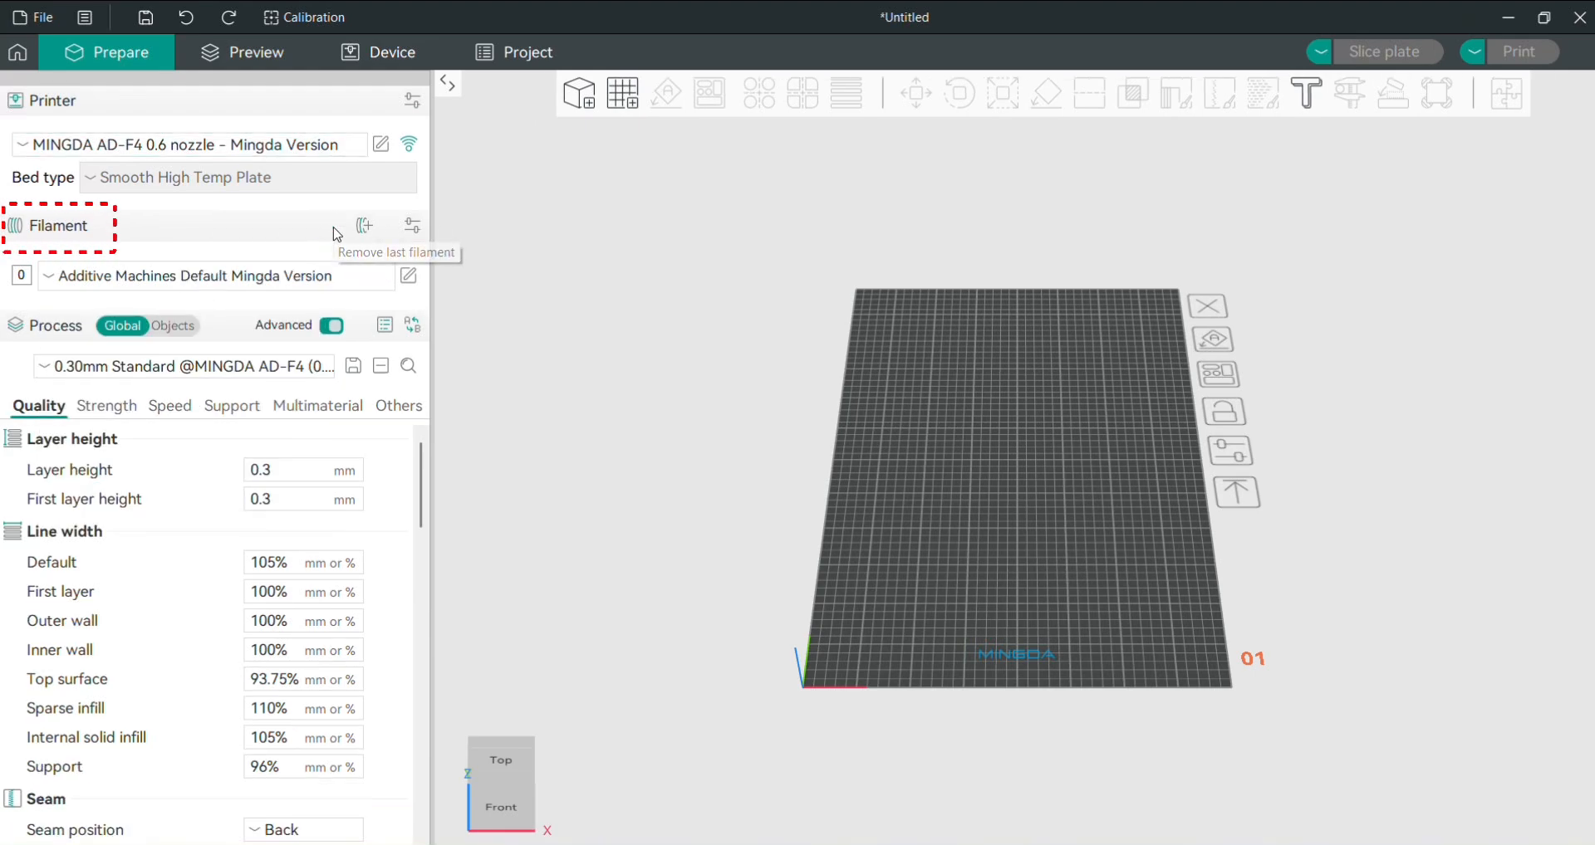
- Add three filaments to the project beside the remaining one
click(364, 226)
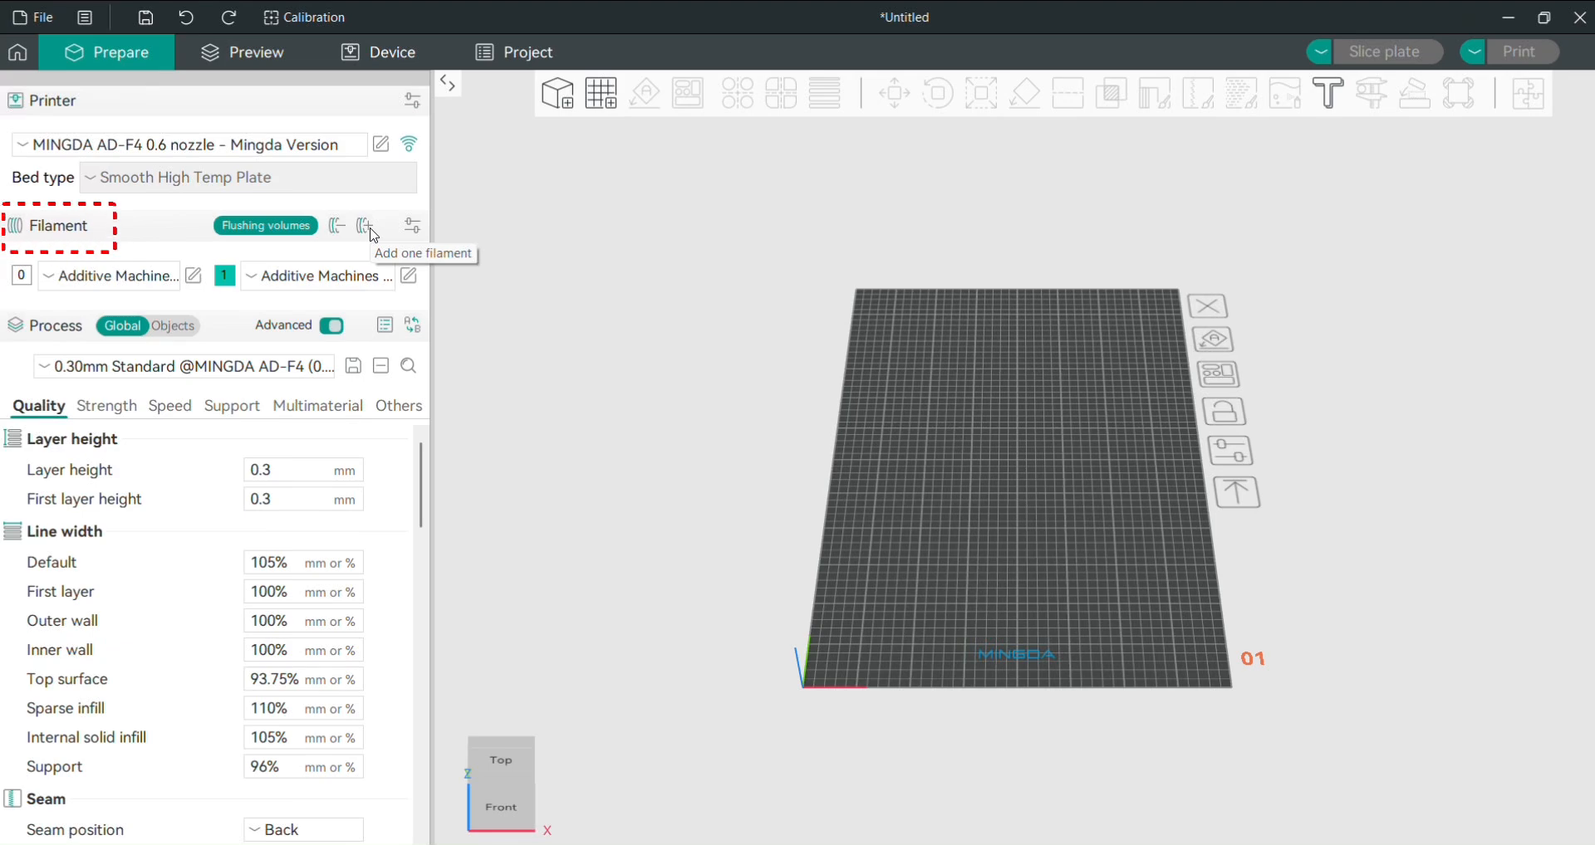
click(364, 226)
click(365, 227)
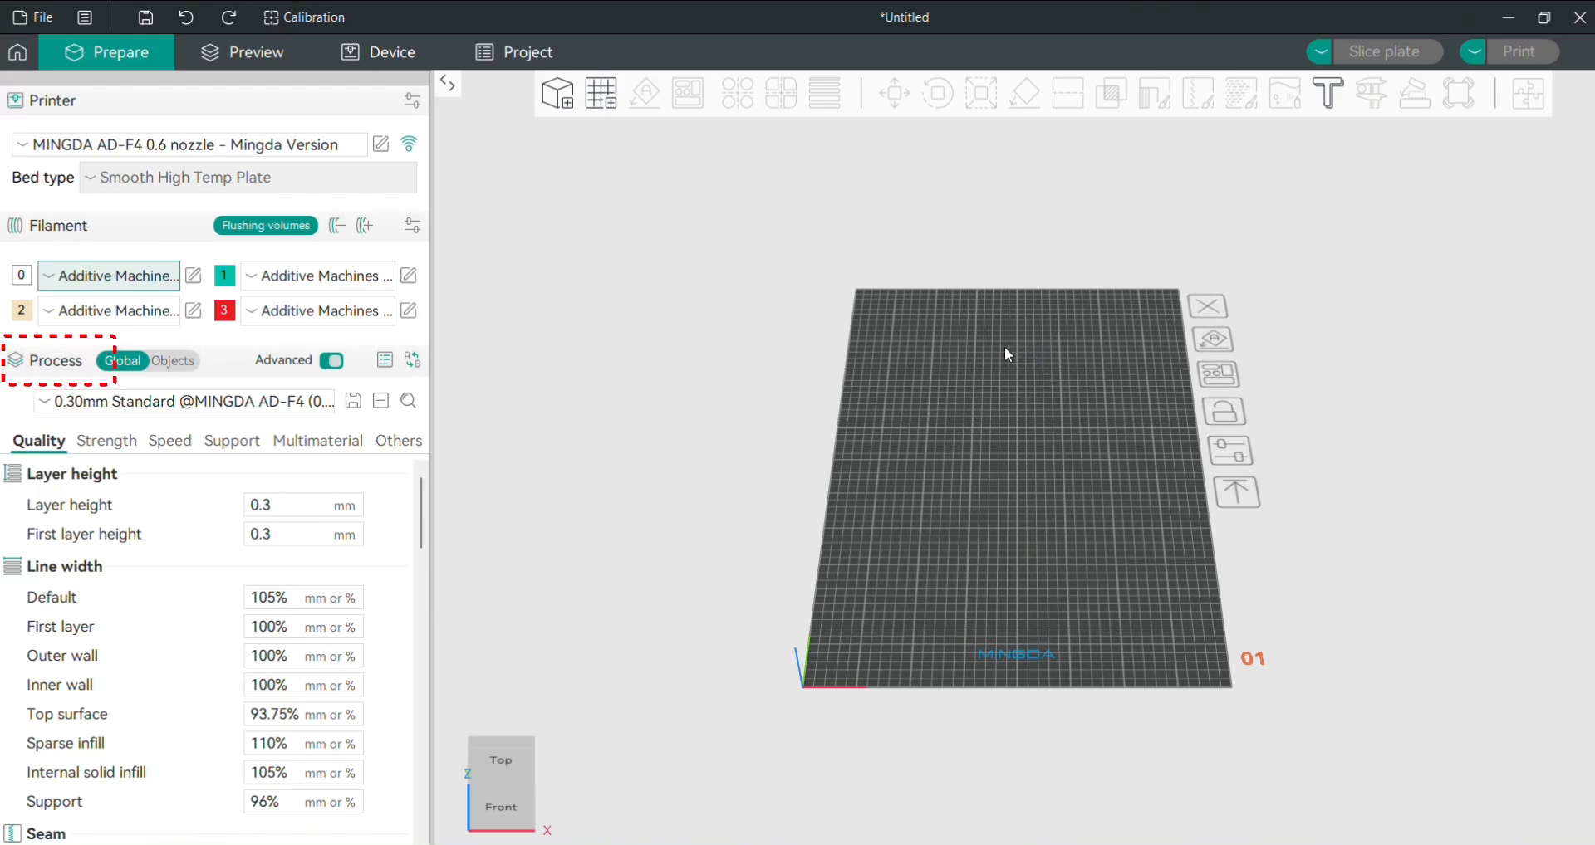
click(63, 400)
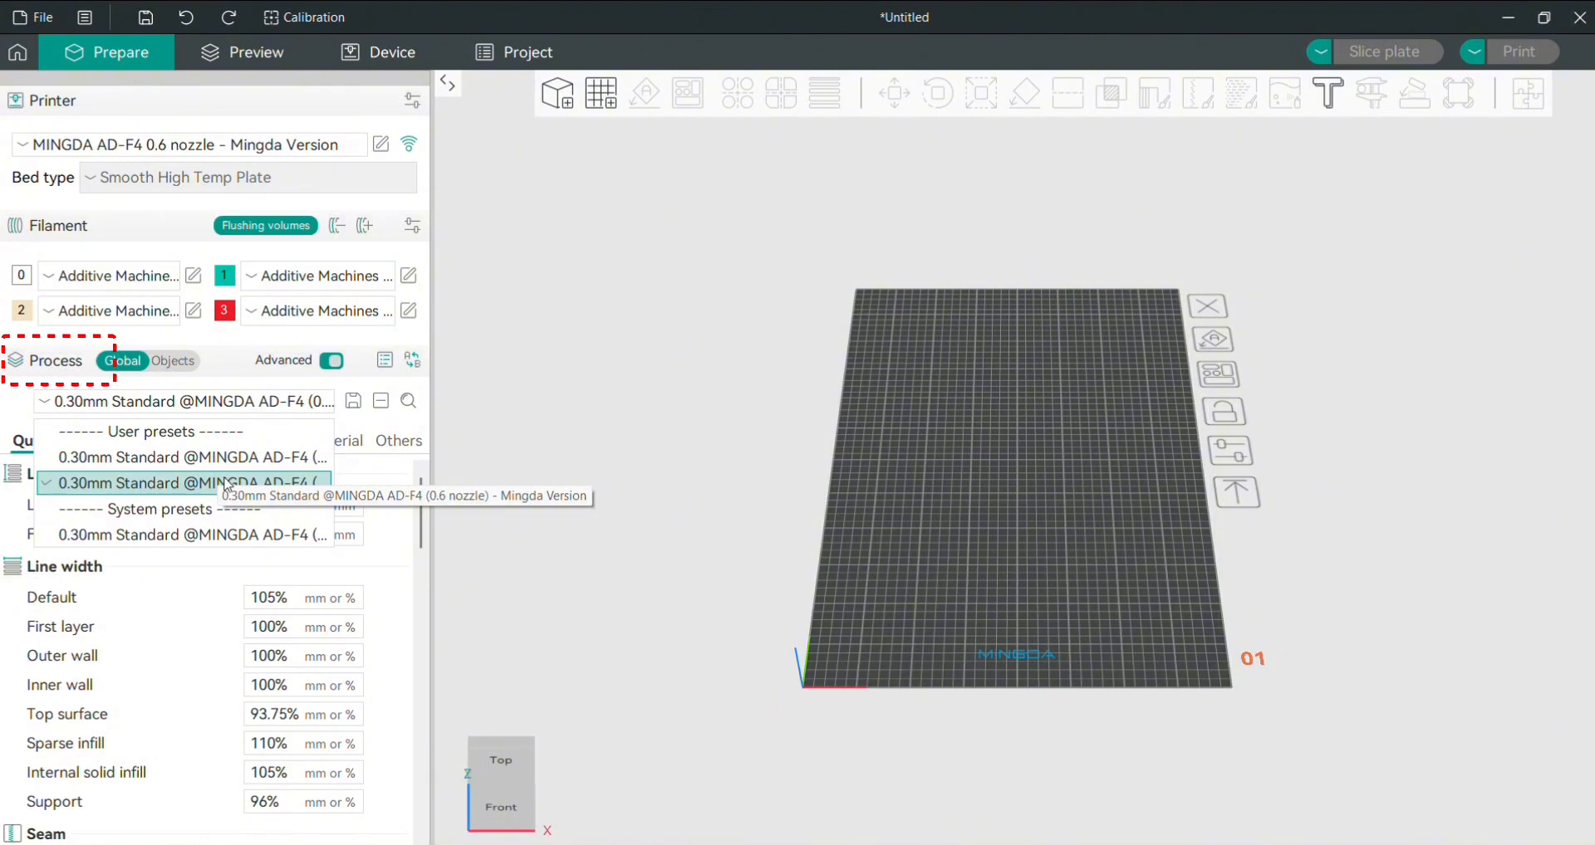
click(227, 486)
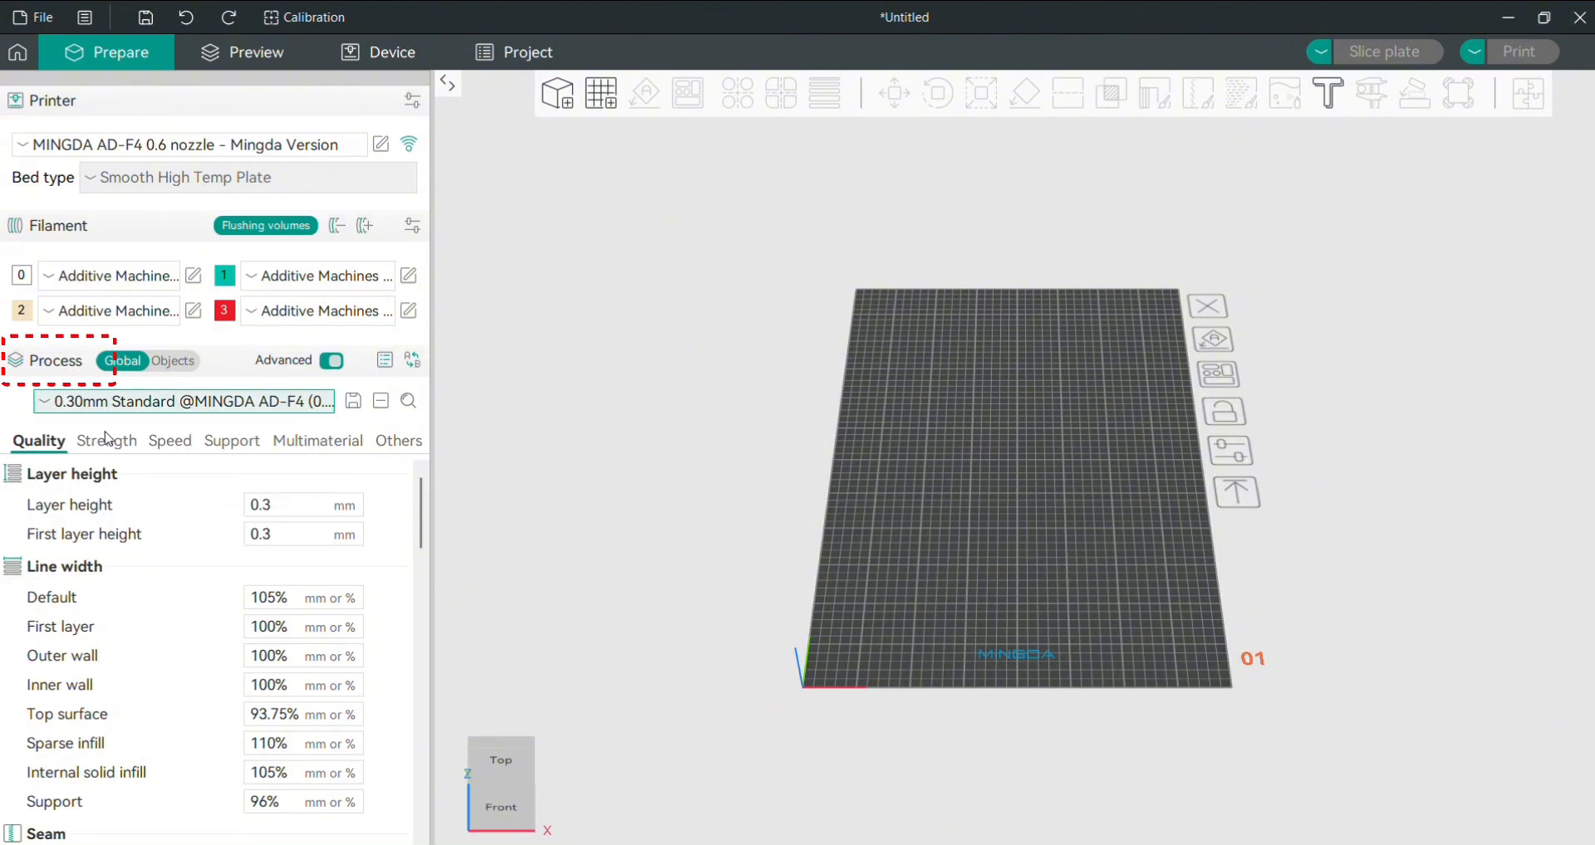
click(116, 441)
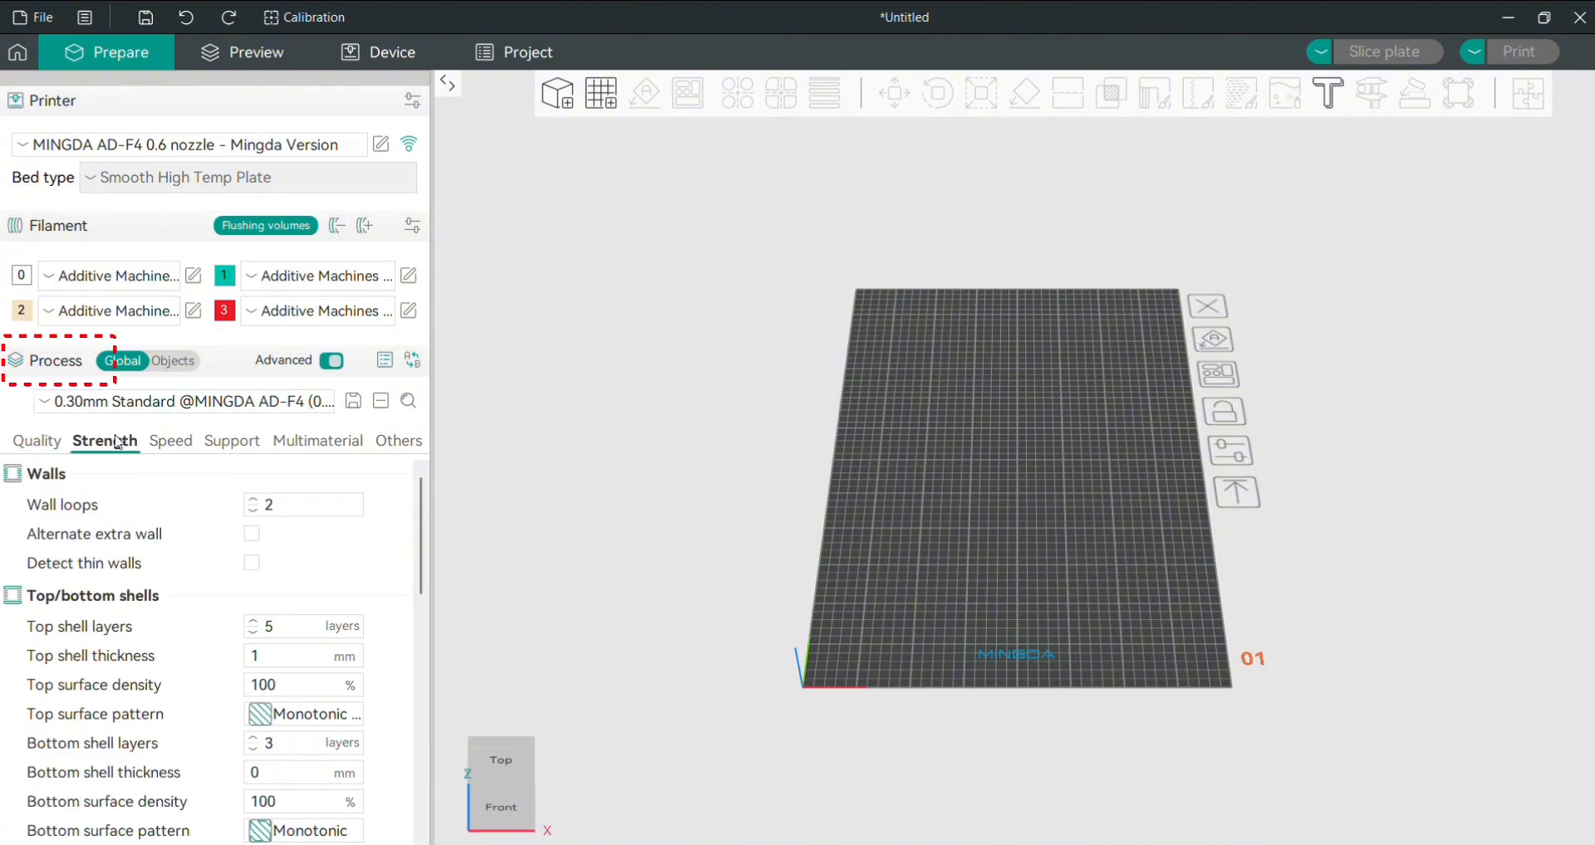
click(182, 442)
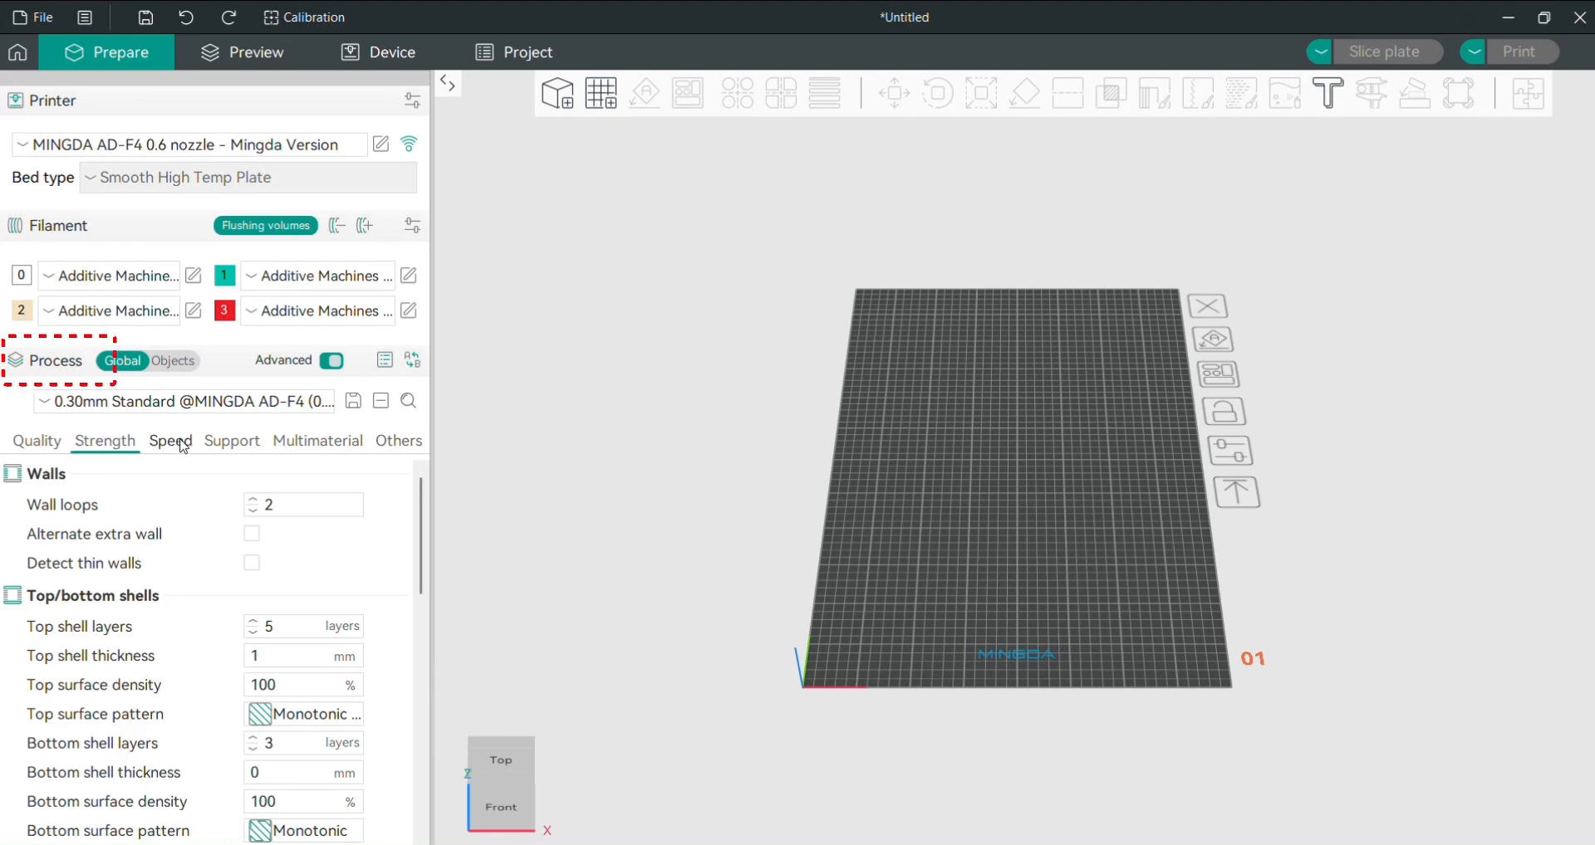
click(240, 445)
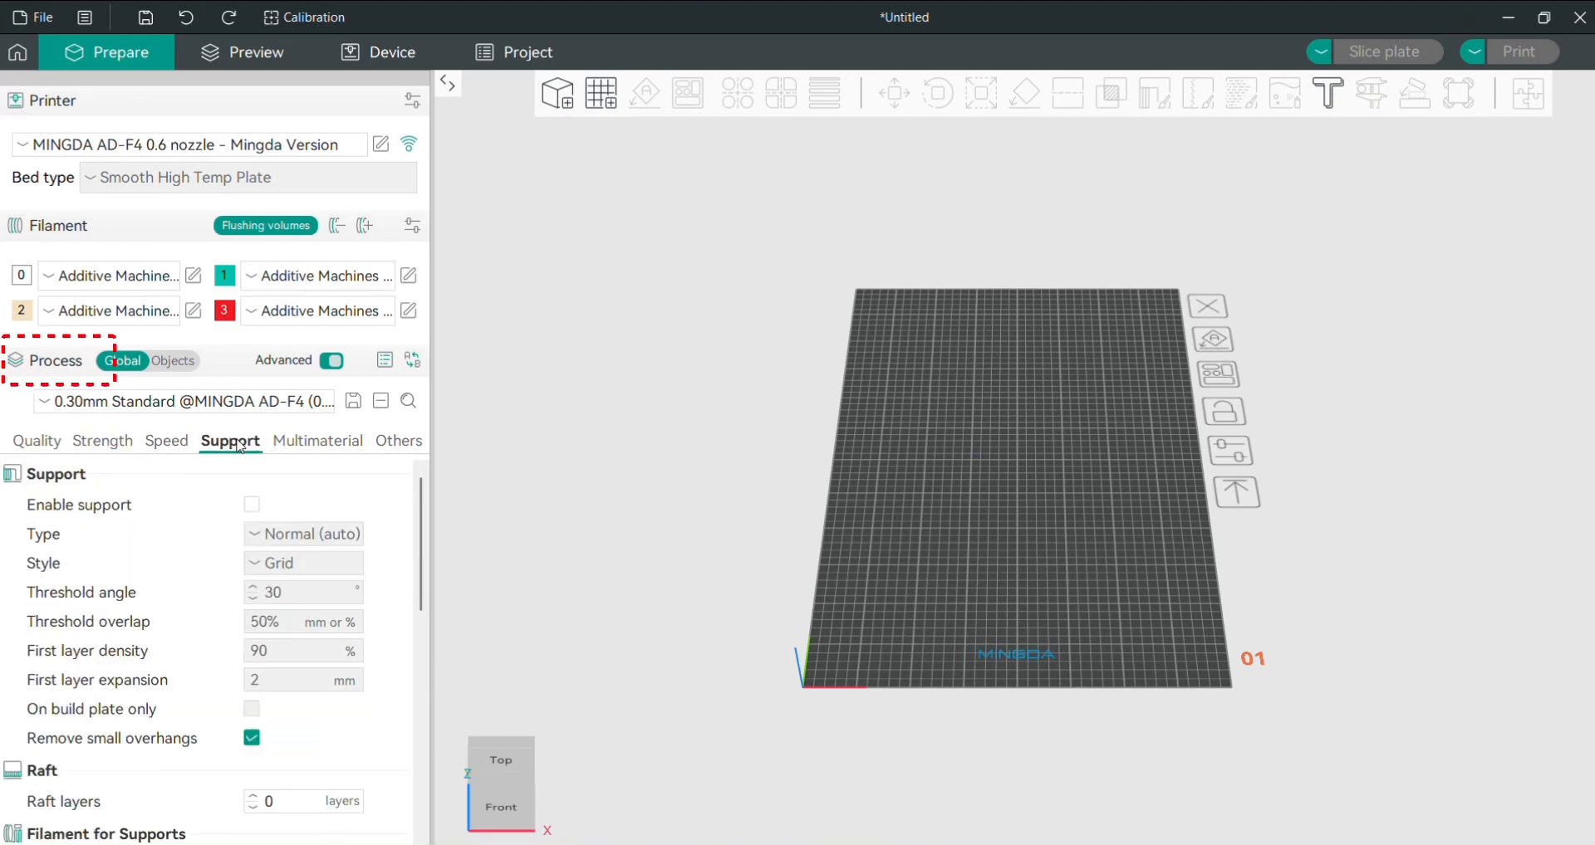
click(300, 445)
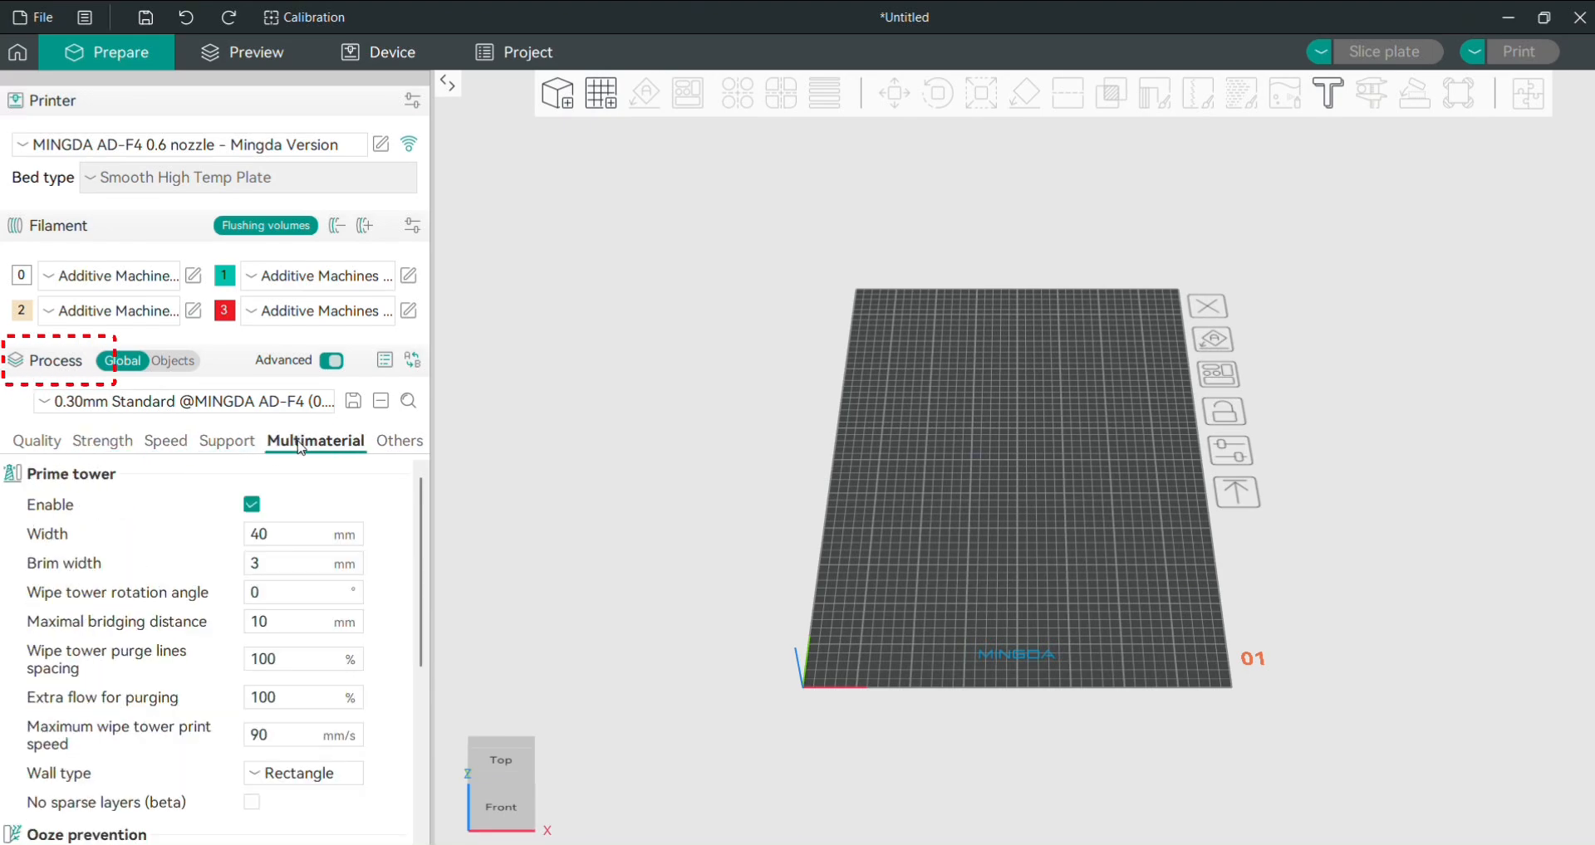
click(401, 441)
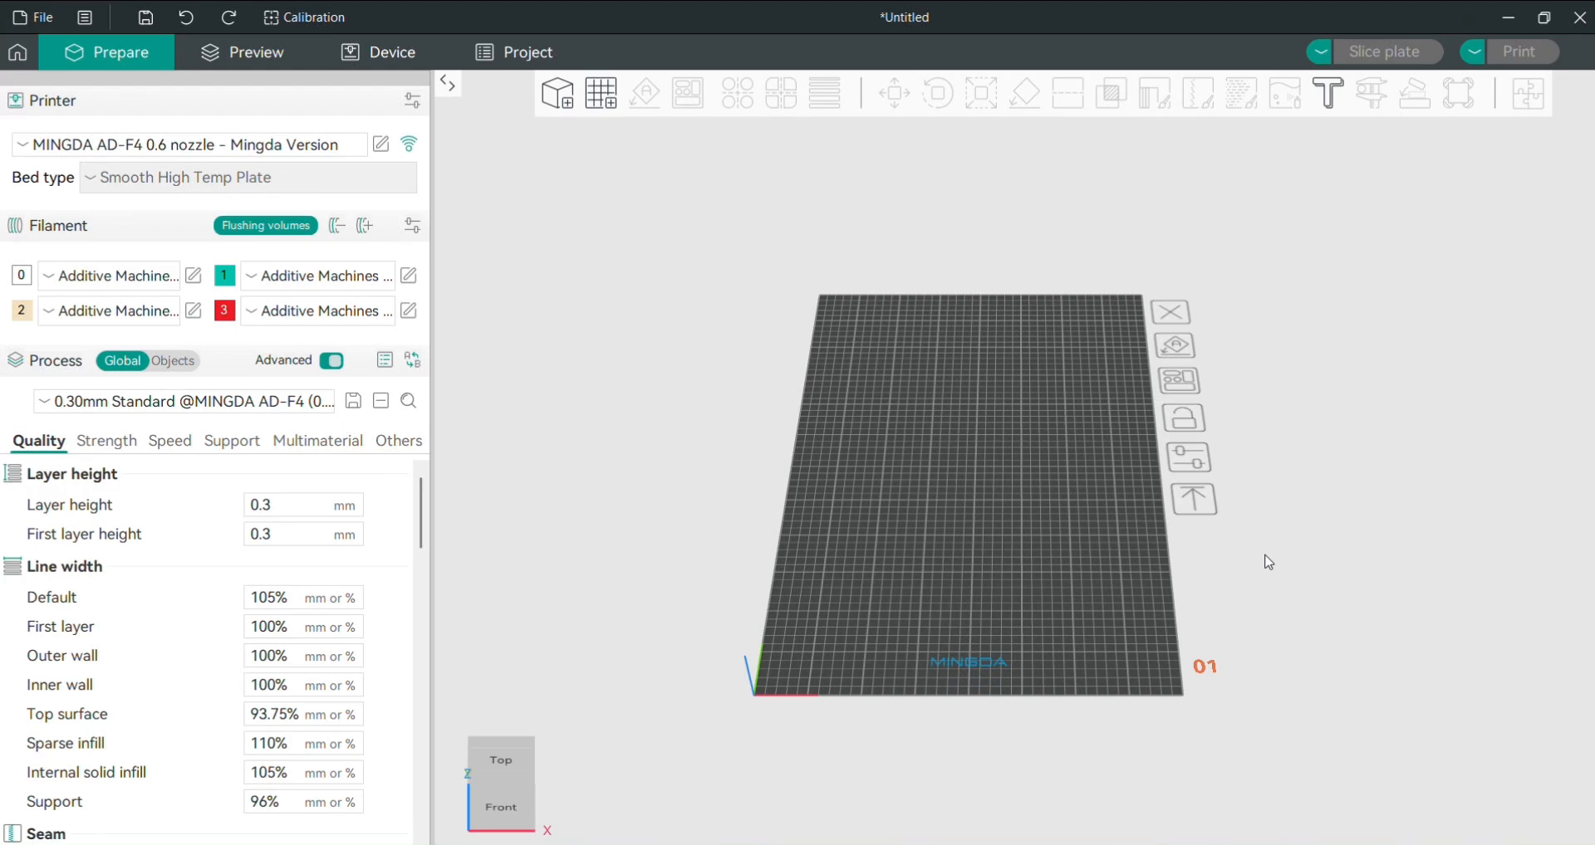
- Import the A model by dropping its file from the file explorer onto the build plate
click(46, 20)
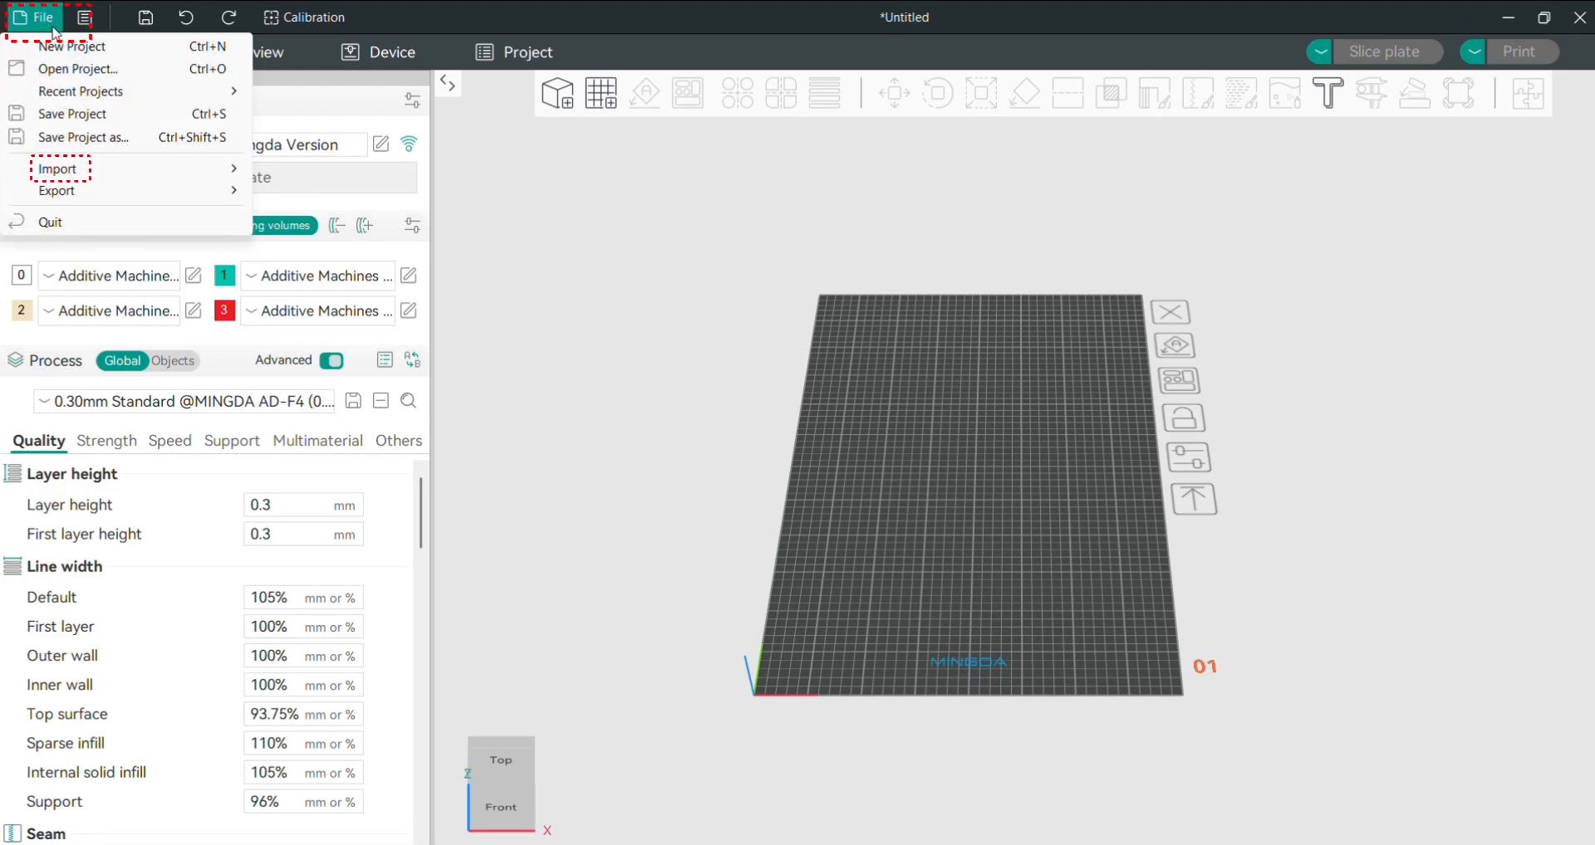
mouse_move(234, 171)
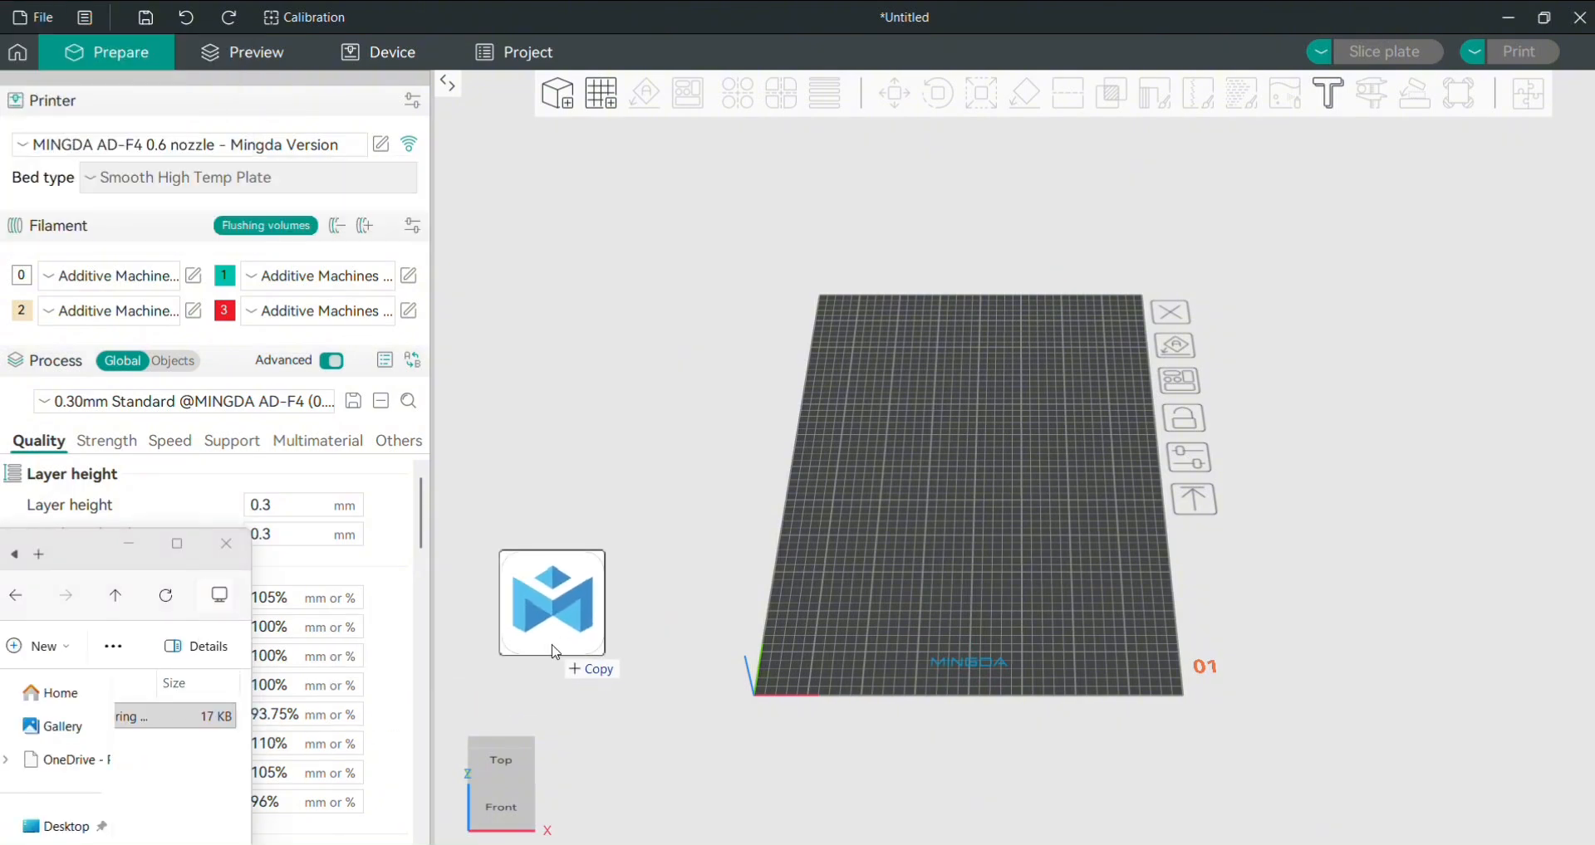
drag(556, 640, 1014, 442)
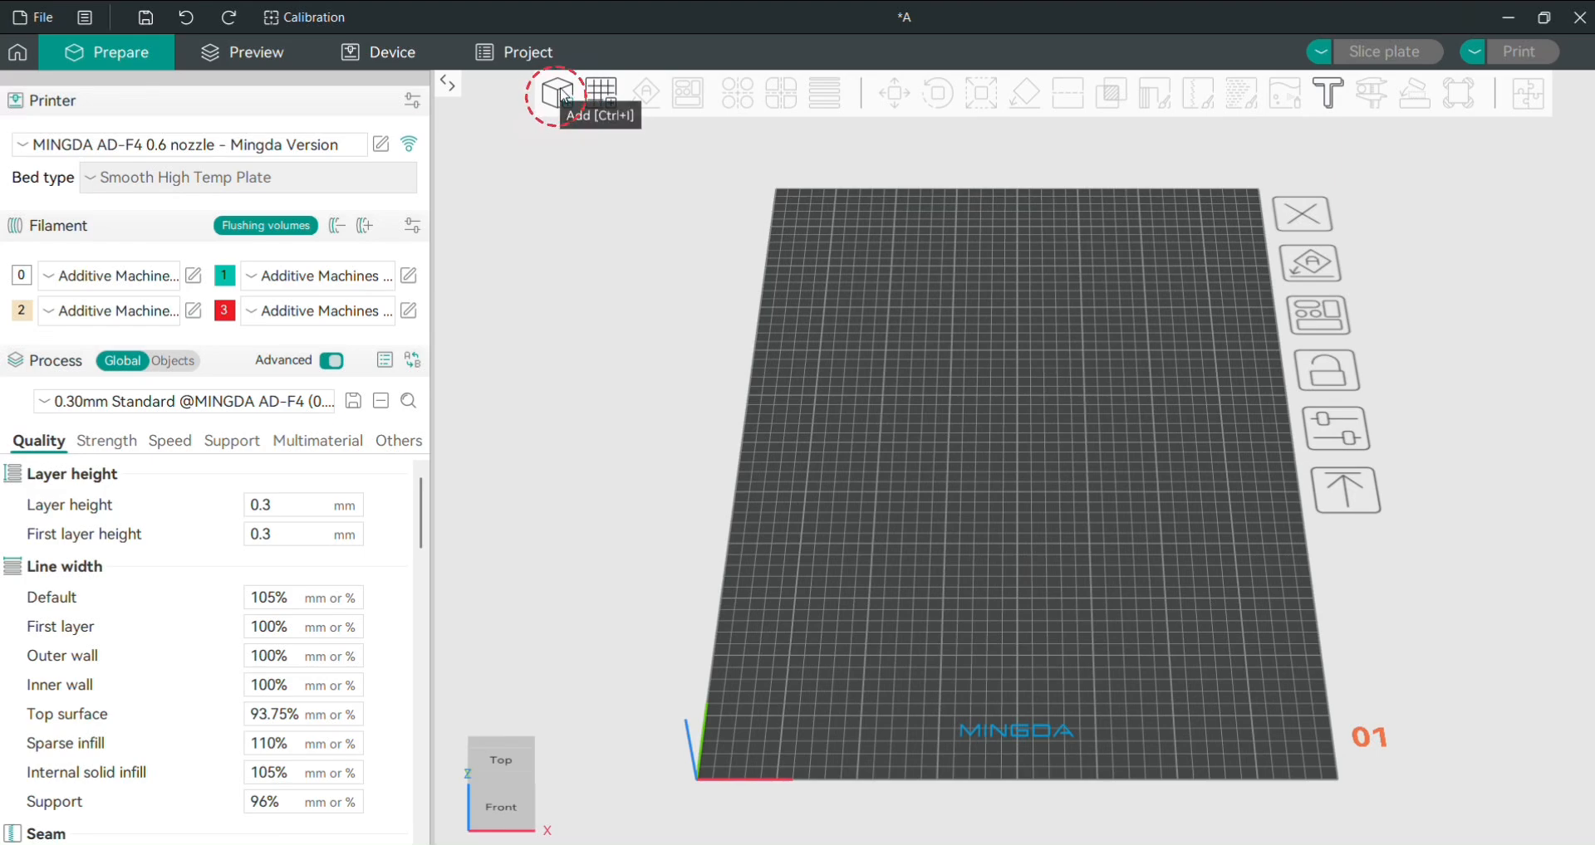
- Add the 3MF model file "A" from the samples subfolder "New folder (2)" to the build plate
click(561, 94)
click(565, 167)
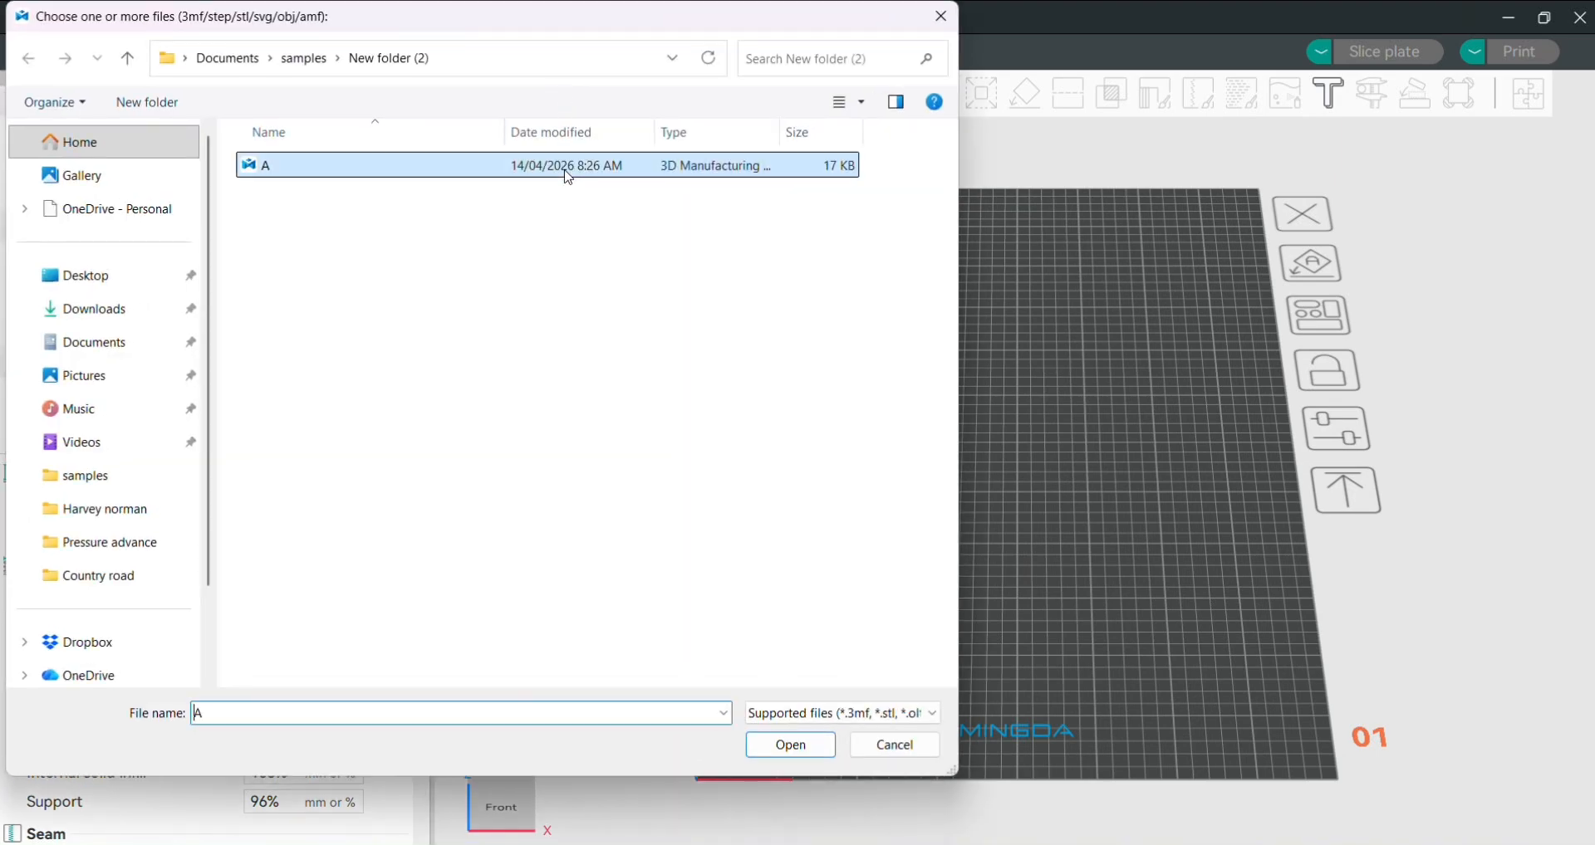
click(820, 750)
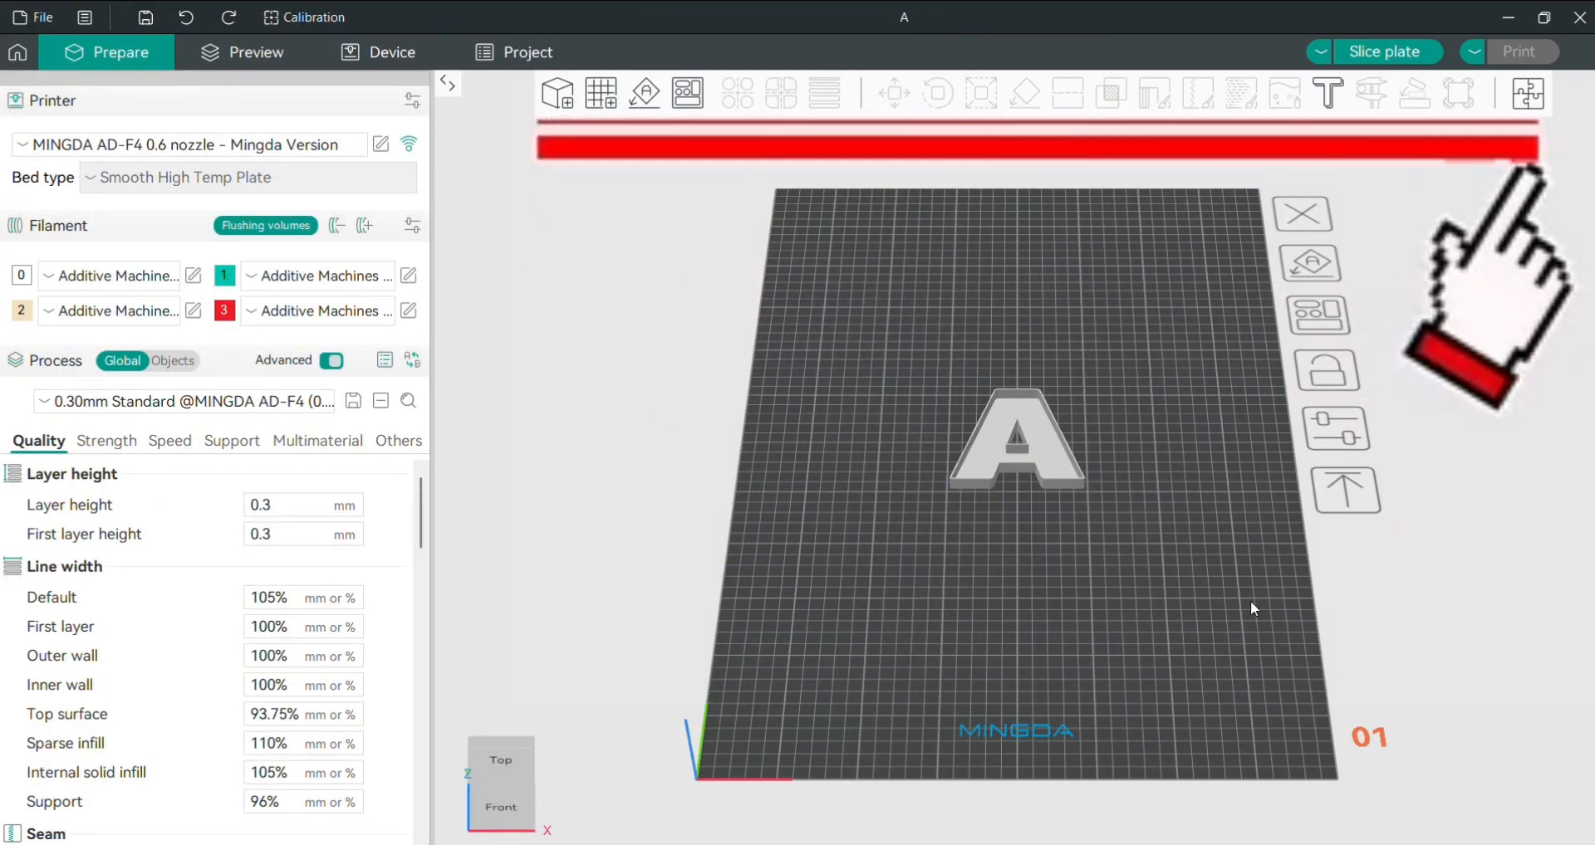
- Add a second build plate and delete it after switching between the two plates
click(596, 98)
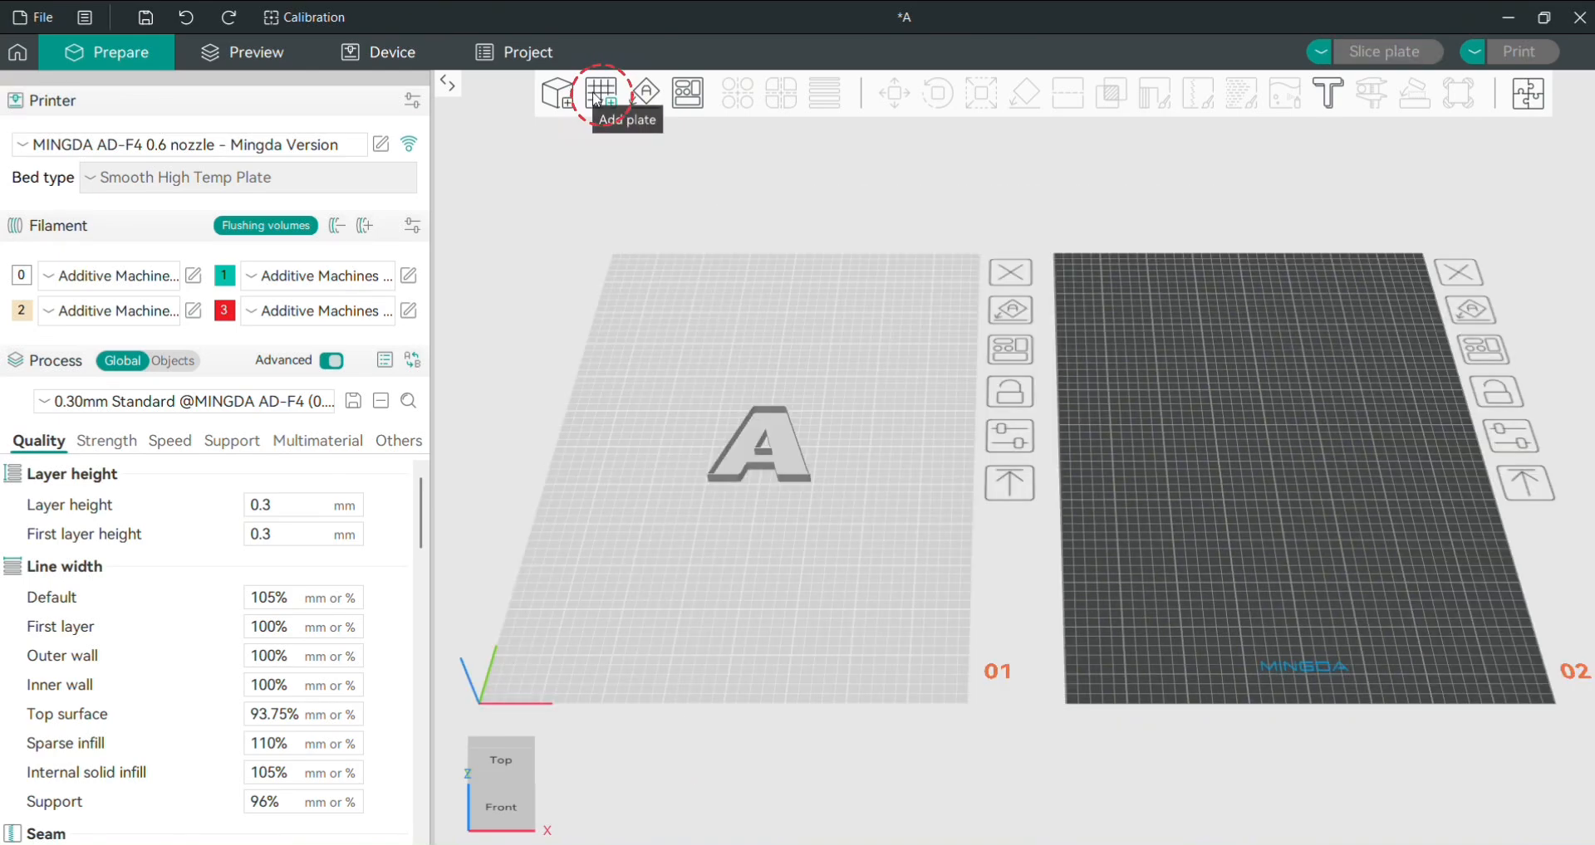
click(948, 426)
click(1228, 409)
click(873, 387)
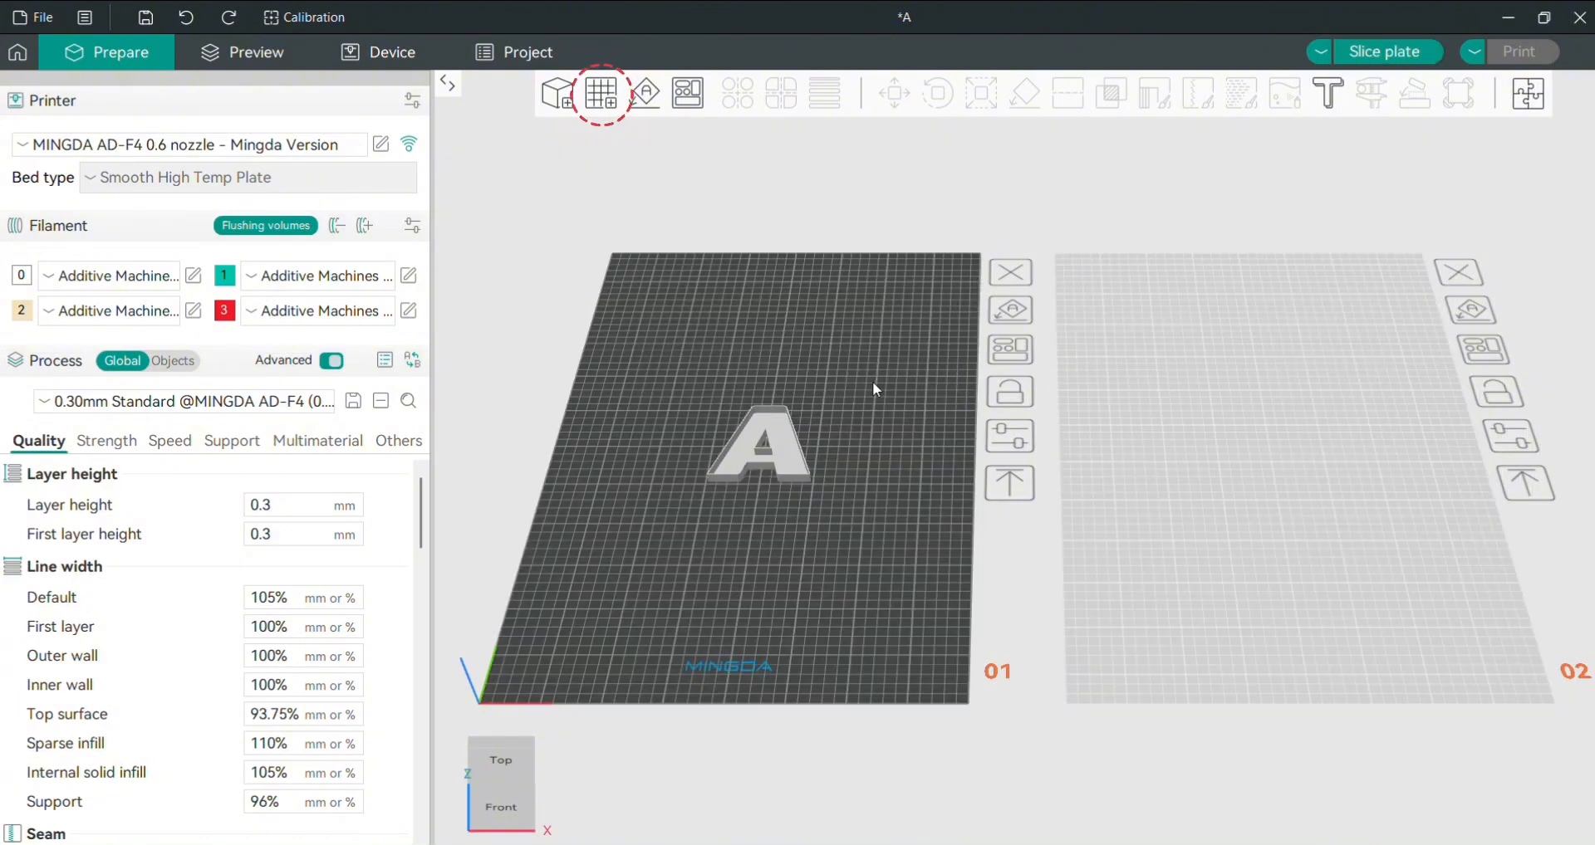
click(1458, 274)
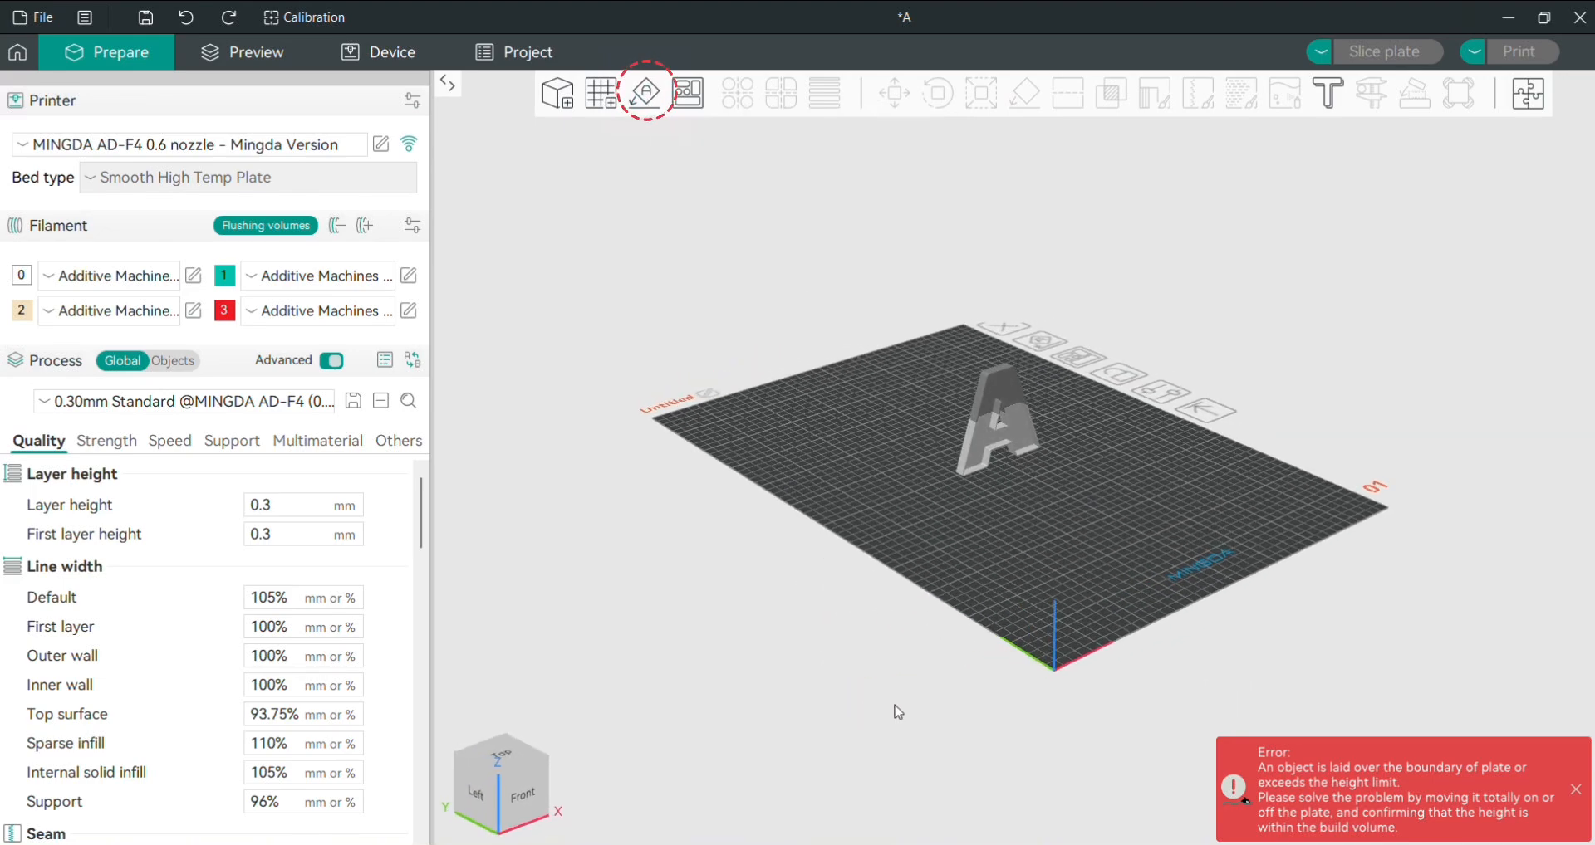
- Auto-orient the A model on the plate and use Lay on Face to stand it on one of its side faces
click(653, 98)
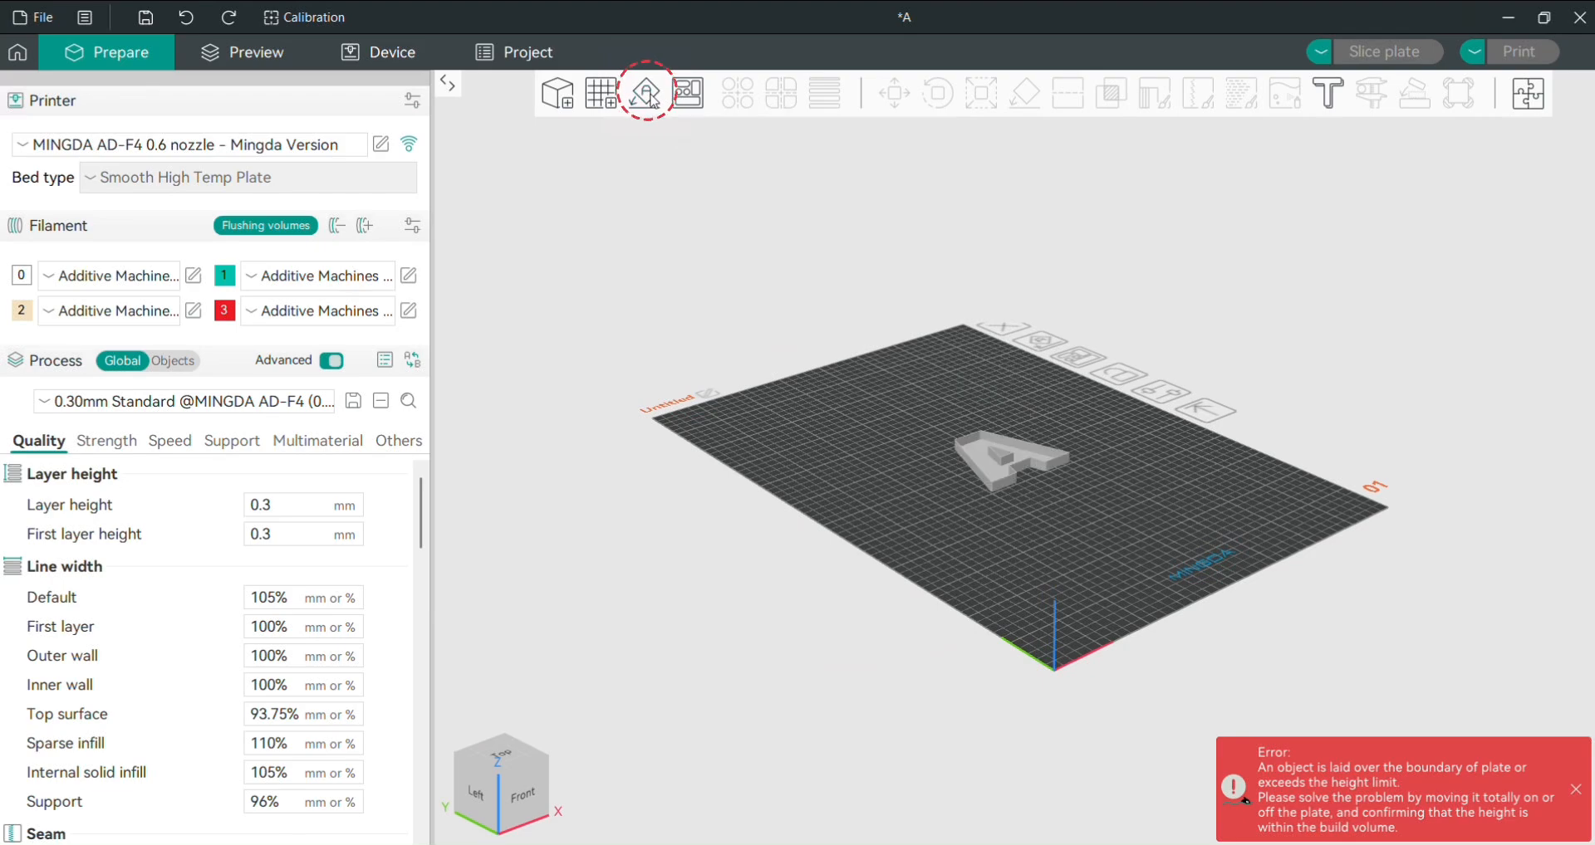
click(1013, 462)
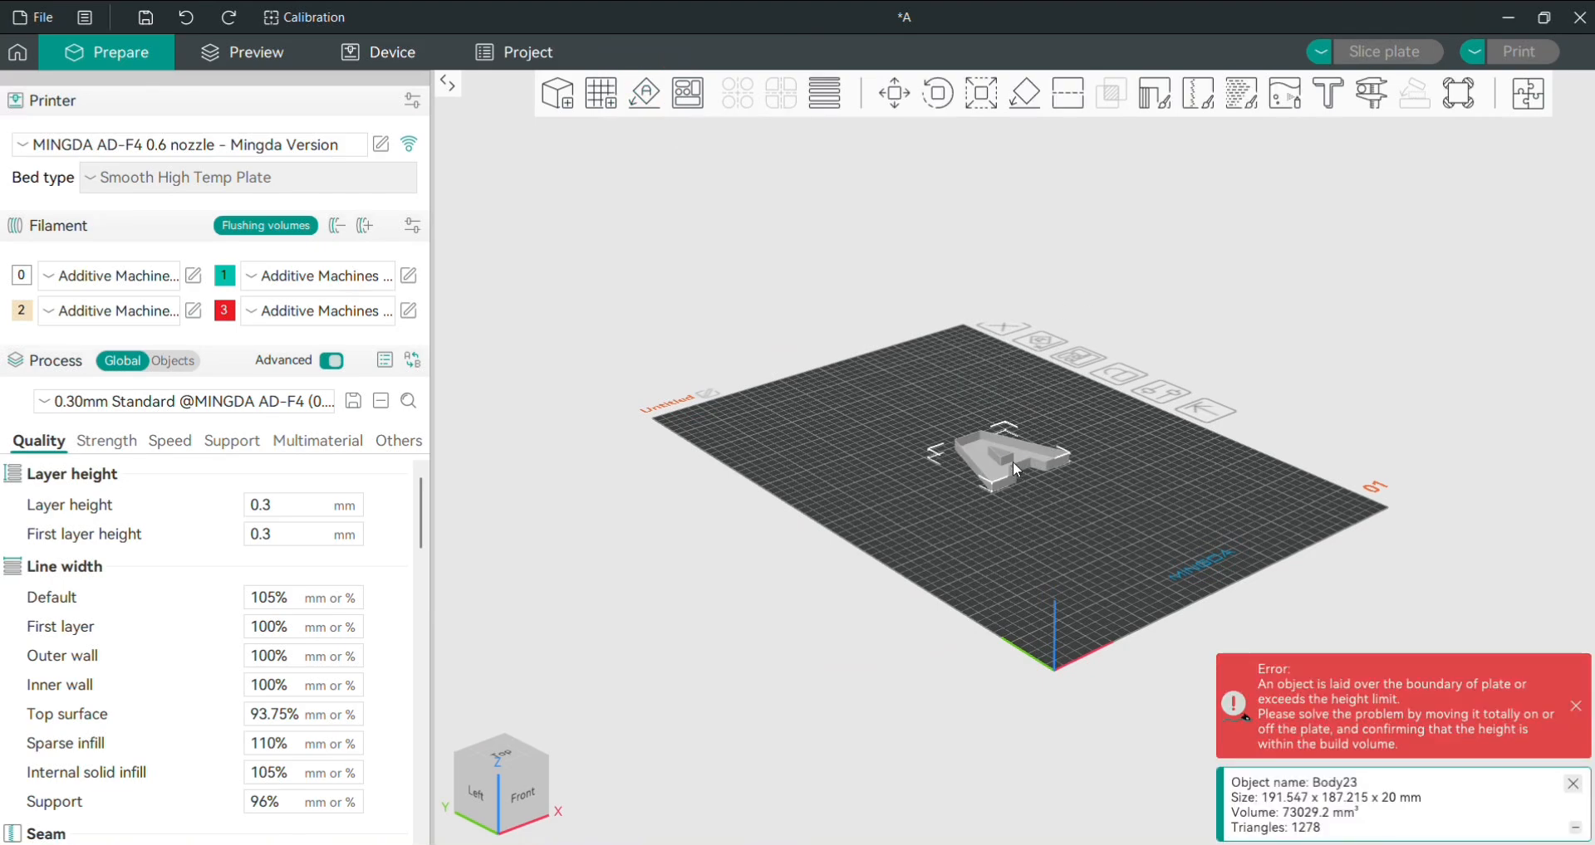
click(1037, 93)
key(z)
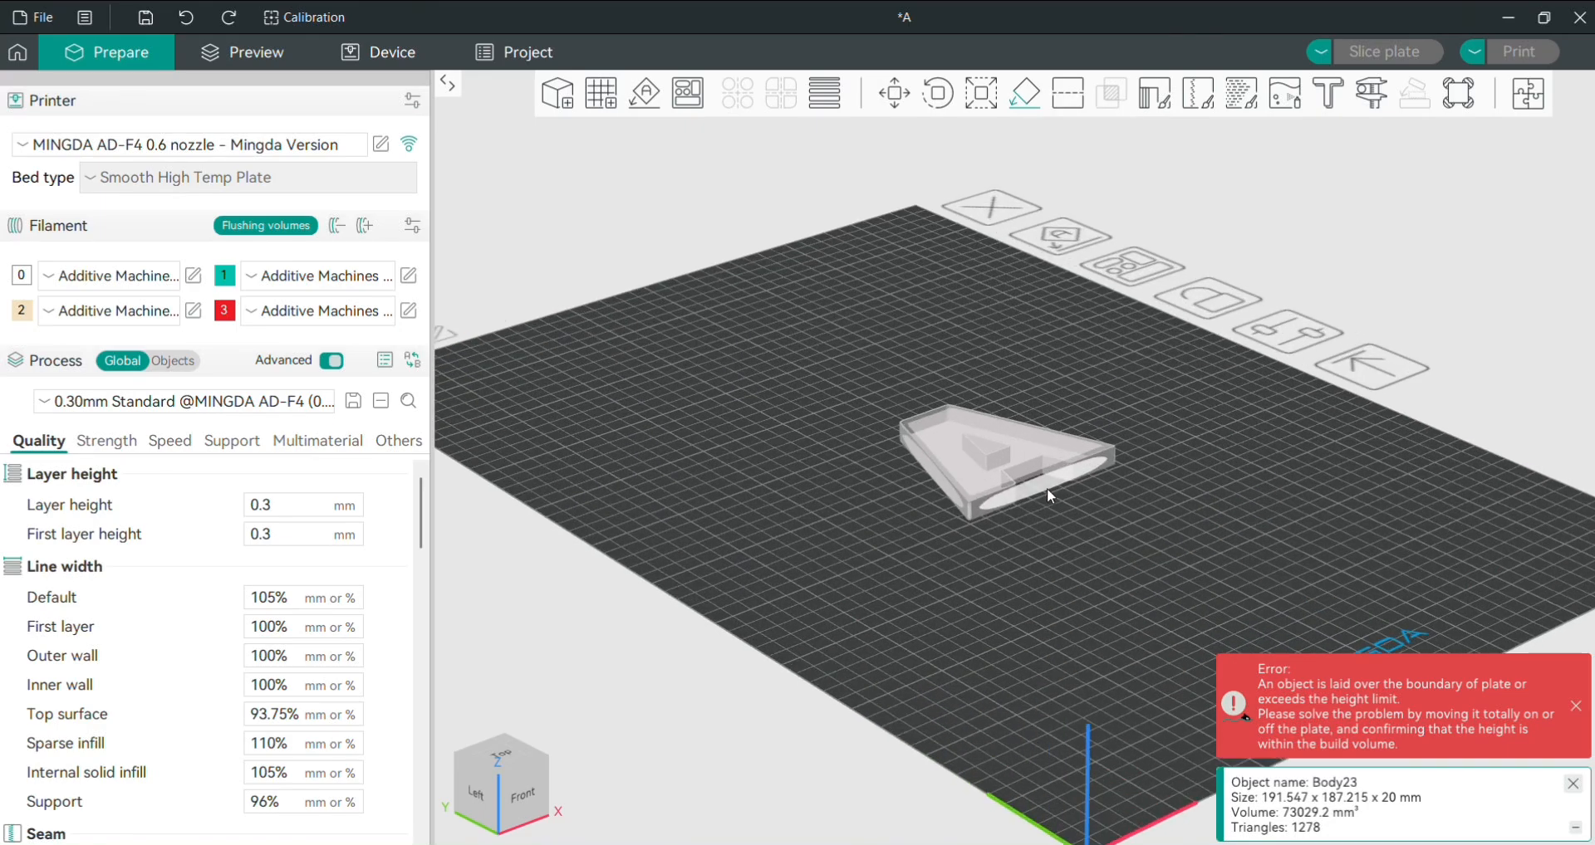
click(857, 490)
click(860, 490)
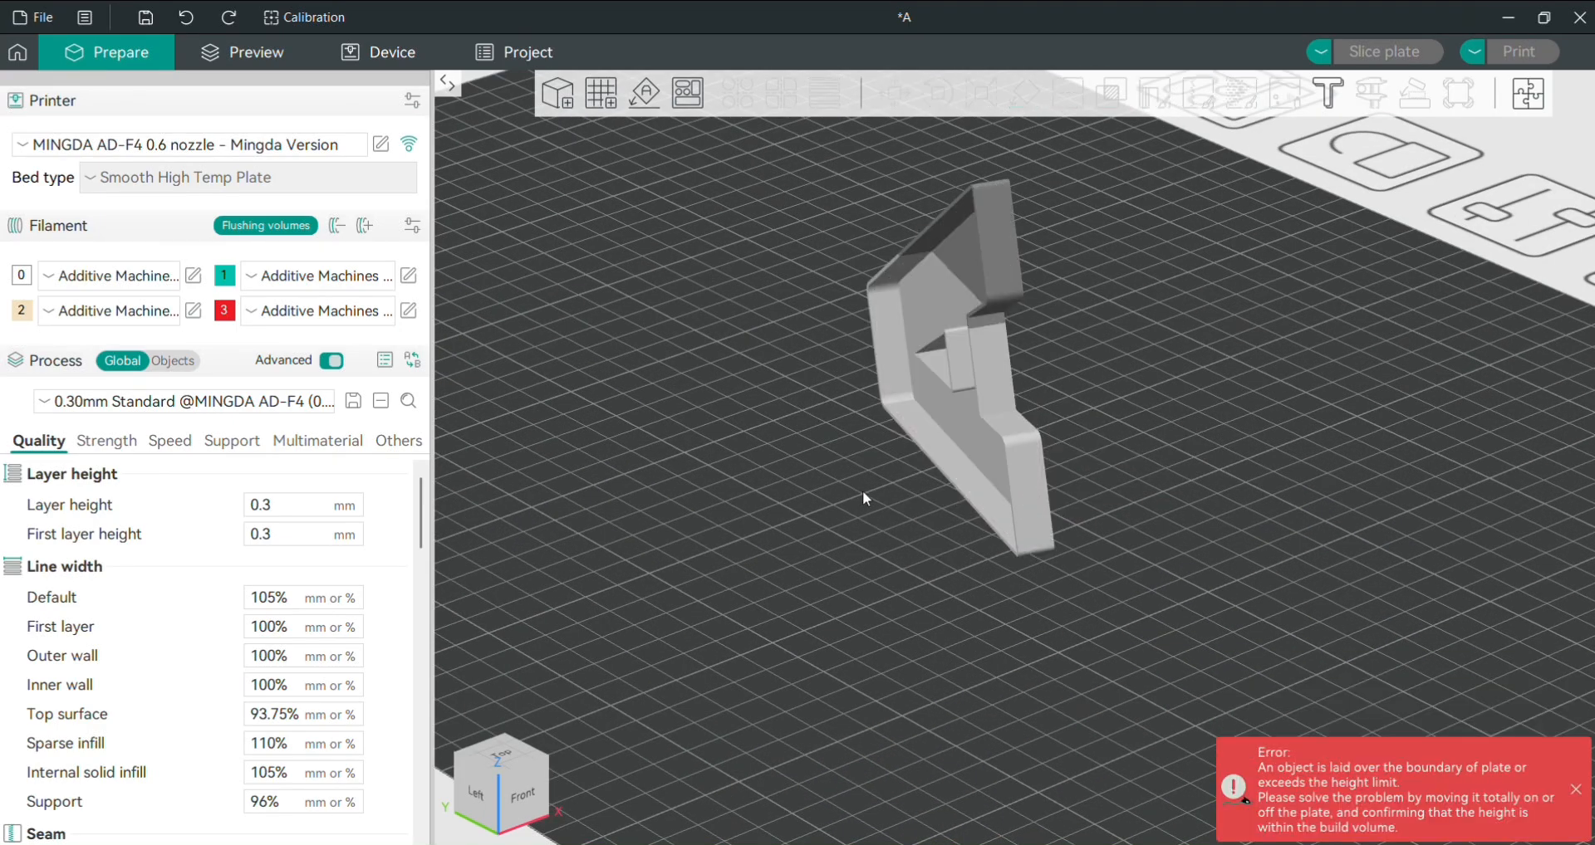
scroll(1058, 567, down, 7)
drag(1106, 561, 1017, 563)
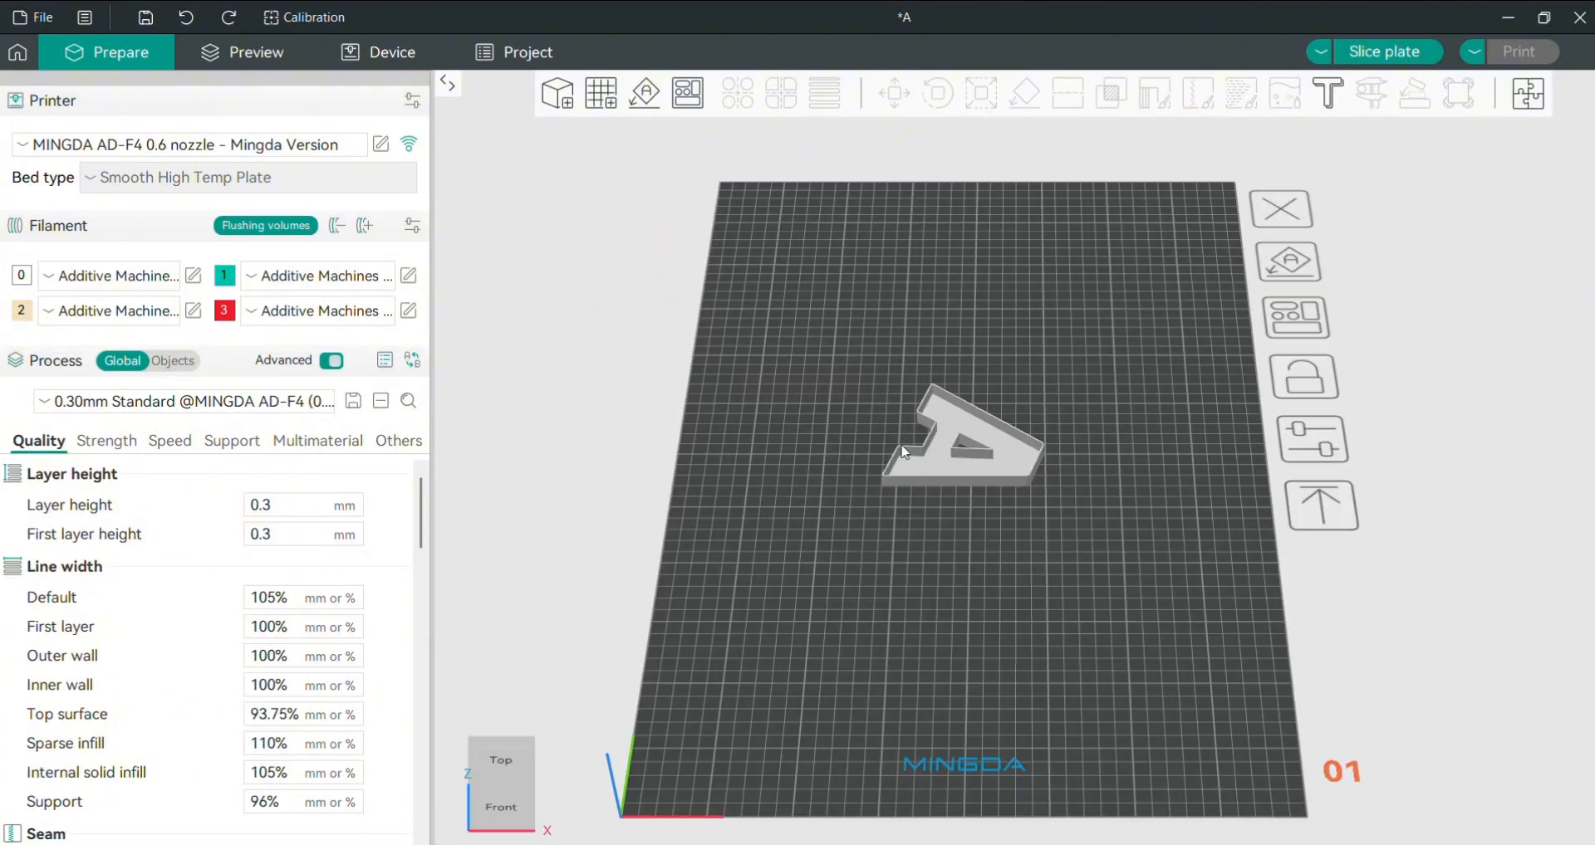
- Move the A model a short distance along the X and Y axes of the plate
click(903, 451)
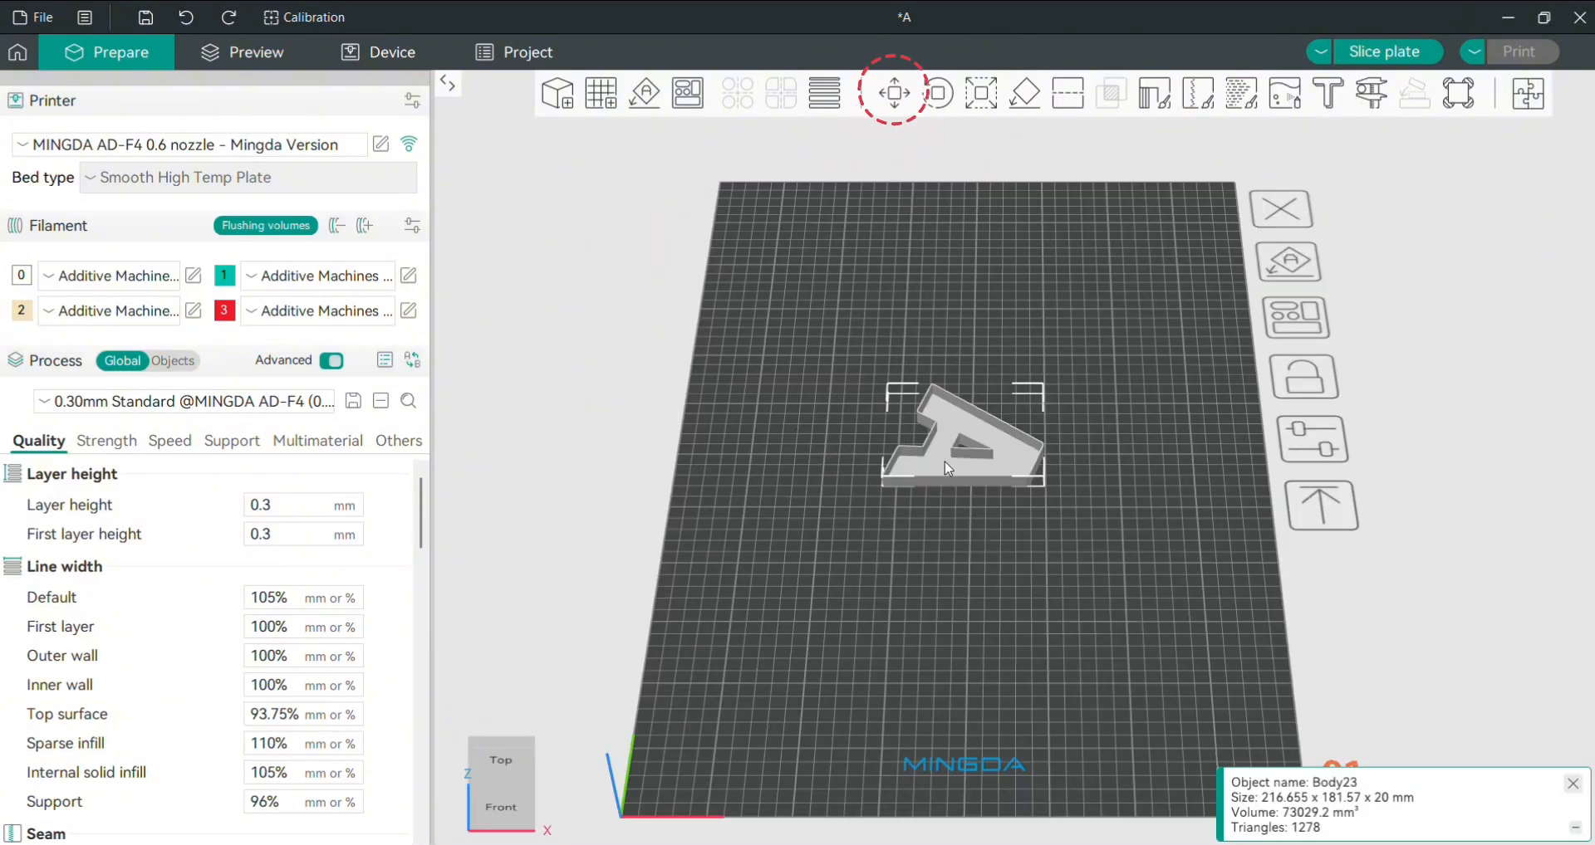
click(895, 96)
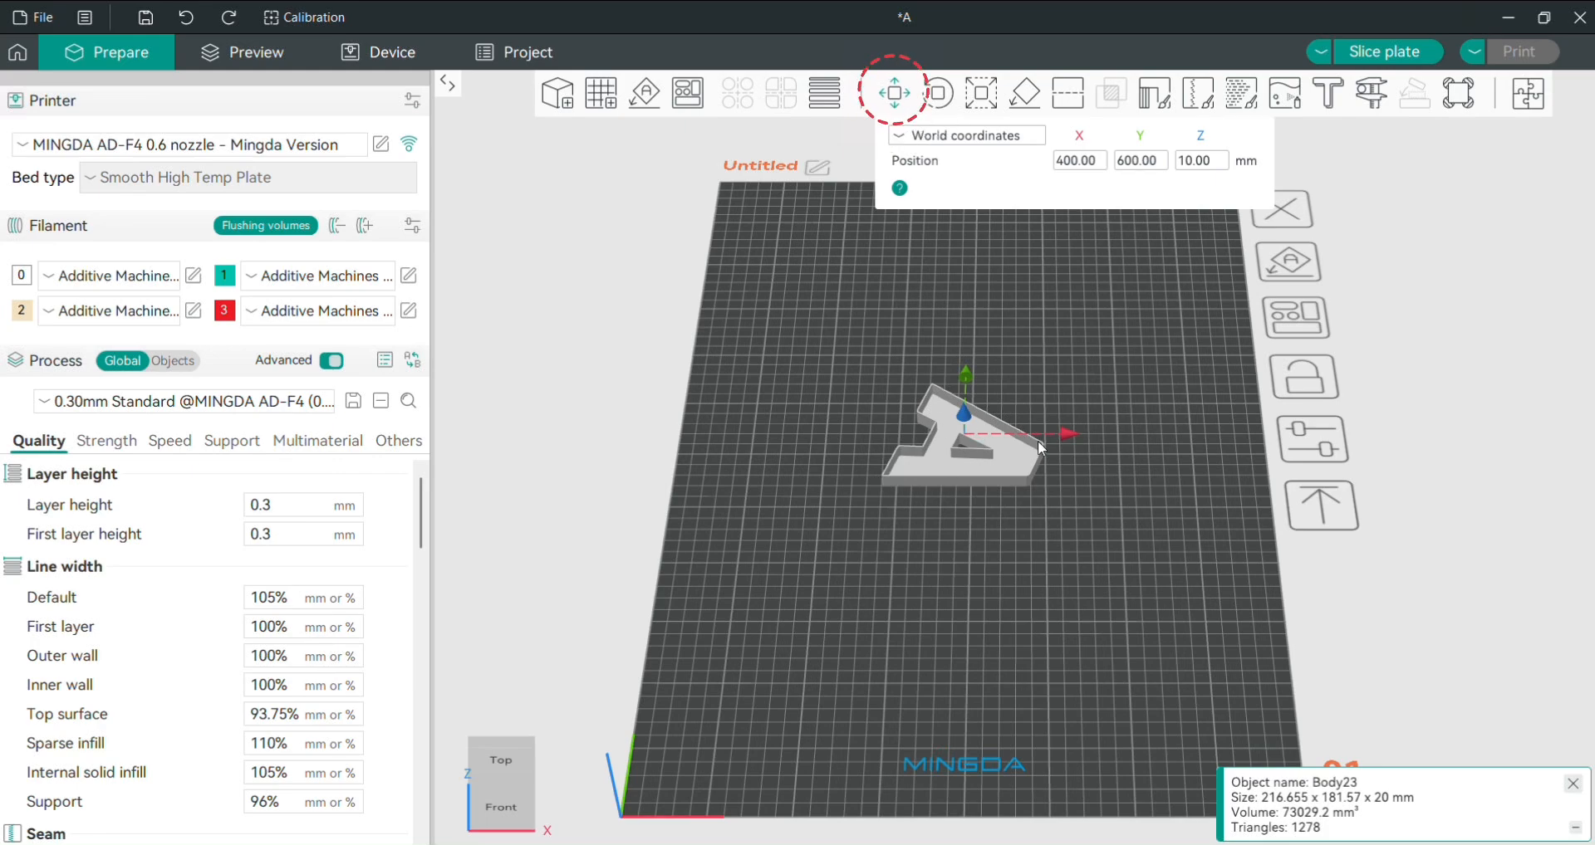
drag(1063, 434, 1113, 440)
mouse_move(1022, 380)
mouse_down()
mouse_move(1005, 290)
mouse_move(915, 396)
mouse_move(1027, 309)
mouse_move(1038, 471)
mouse_move(962, 330)
mouse_move(1136, 400)
mouse_move(1107, 573)
mouse_move(1055, 559)
mouse_move(1034, 463)
mouse_move(1011, 458)
mouse_up()
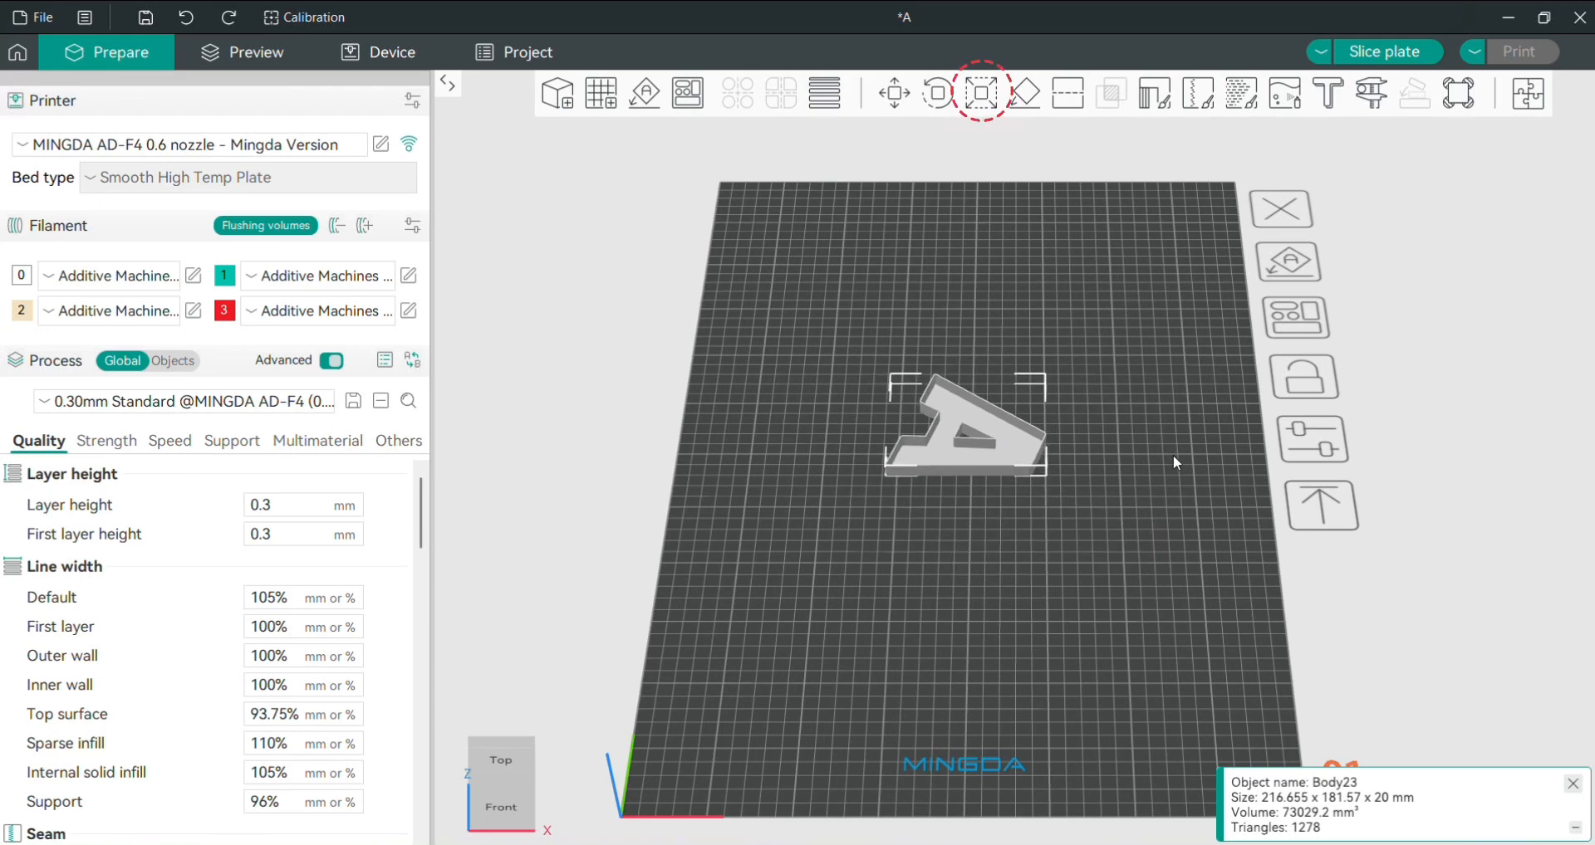
- Scale the A model uniformly to 200 % and undo the scaling
click(981, 90)
click(1183, 161)
text(200)
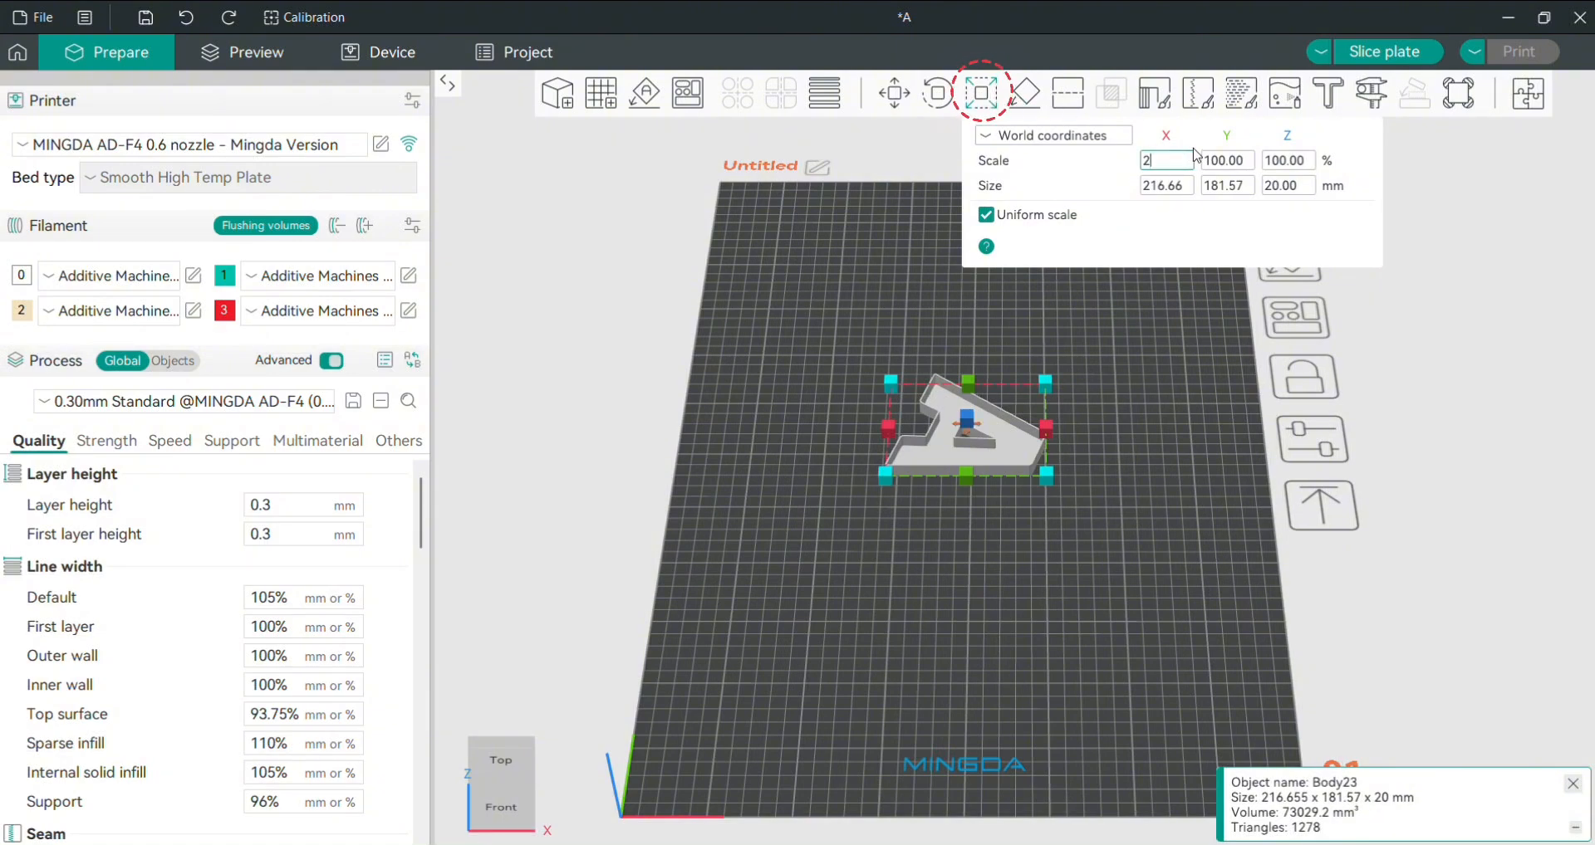
key(Return)
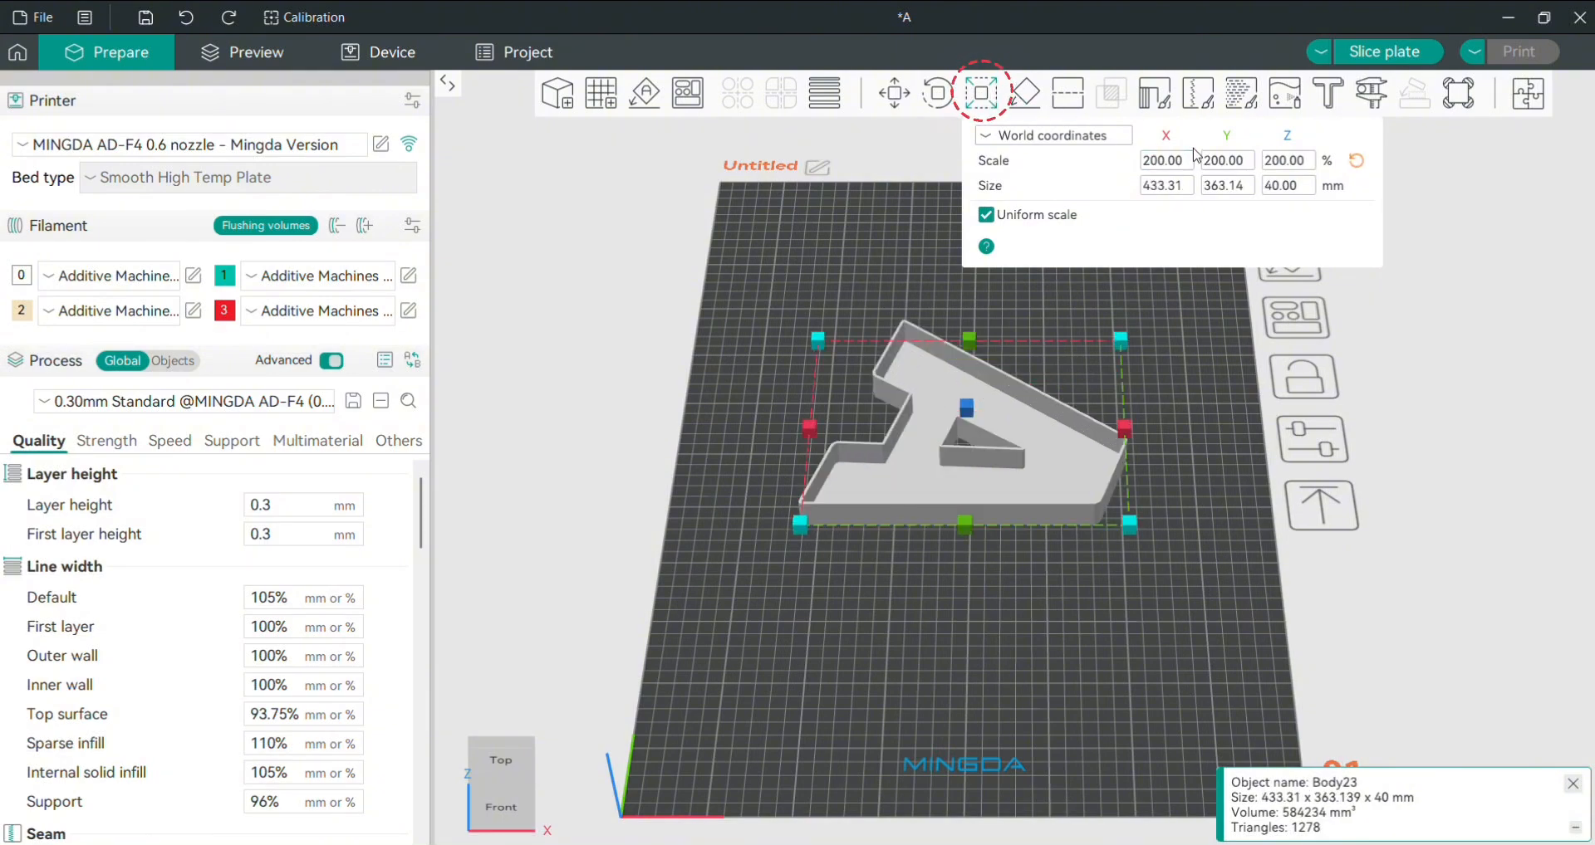
key(ctrl+z)
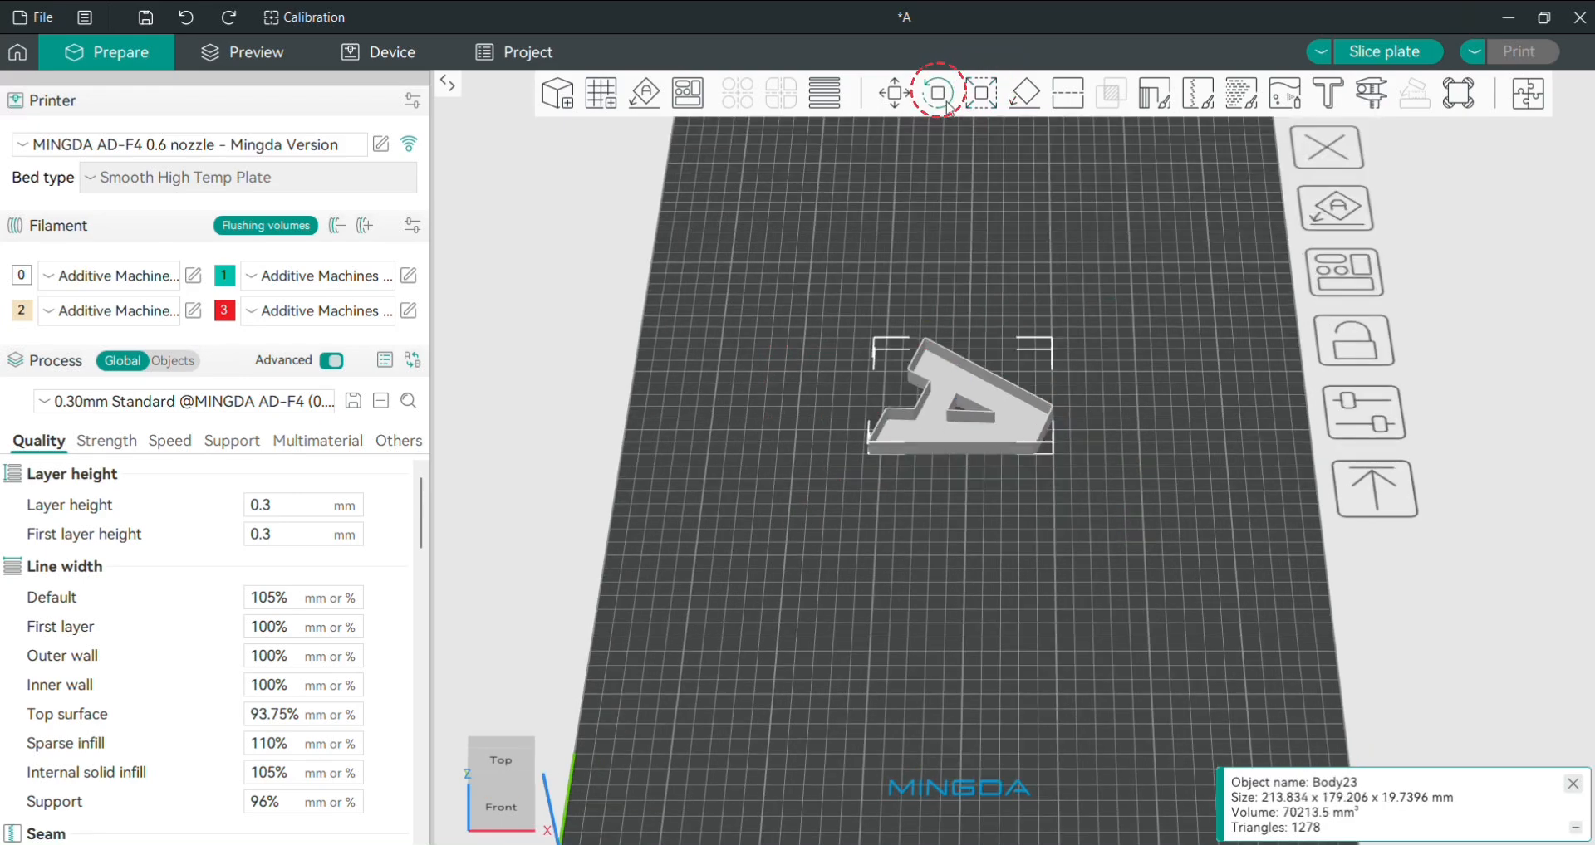
- Rotate the A model freely about the Z axis and set its absolute Z rotation to 180°
click(939, 93)
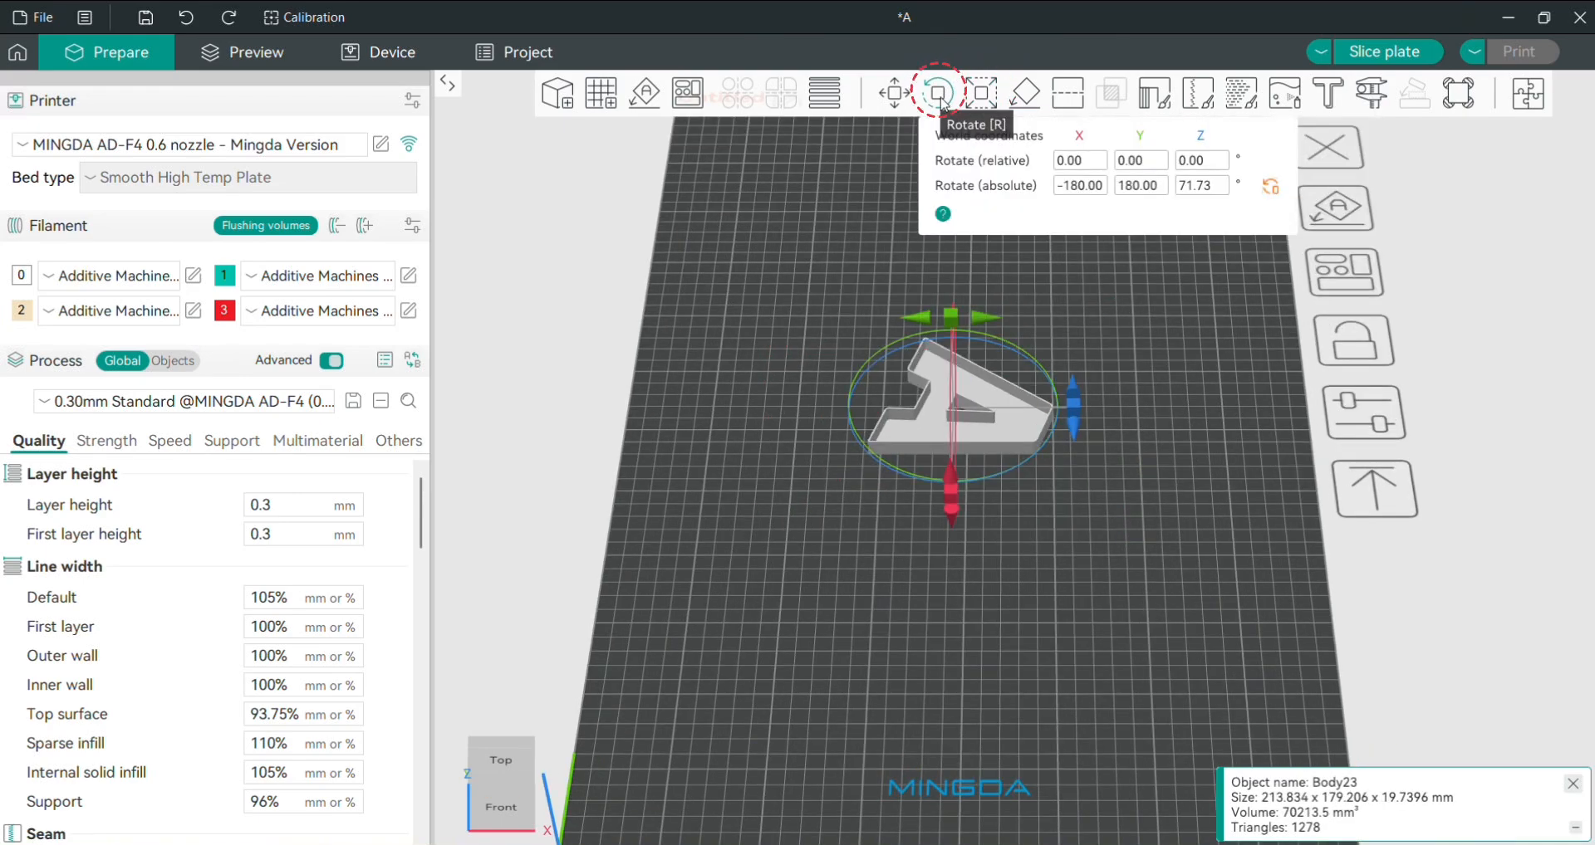
drag(1073, 405, 884, 237)
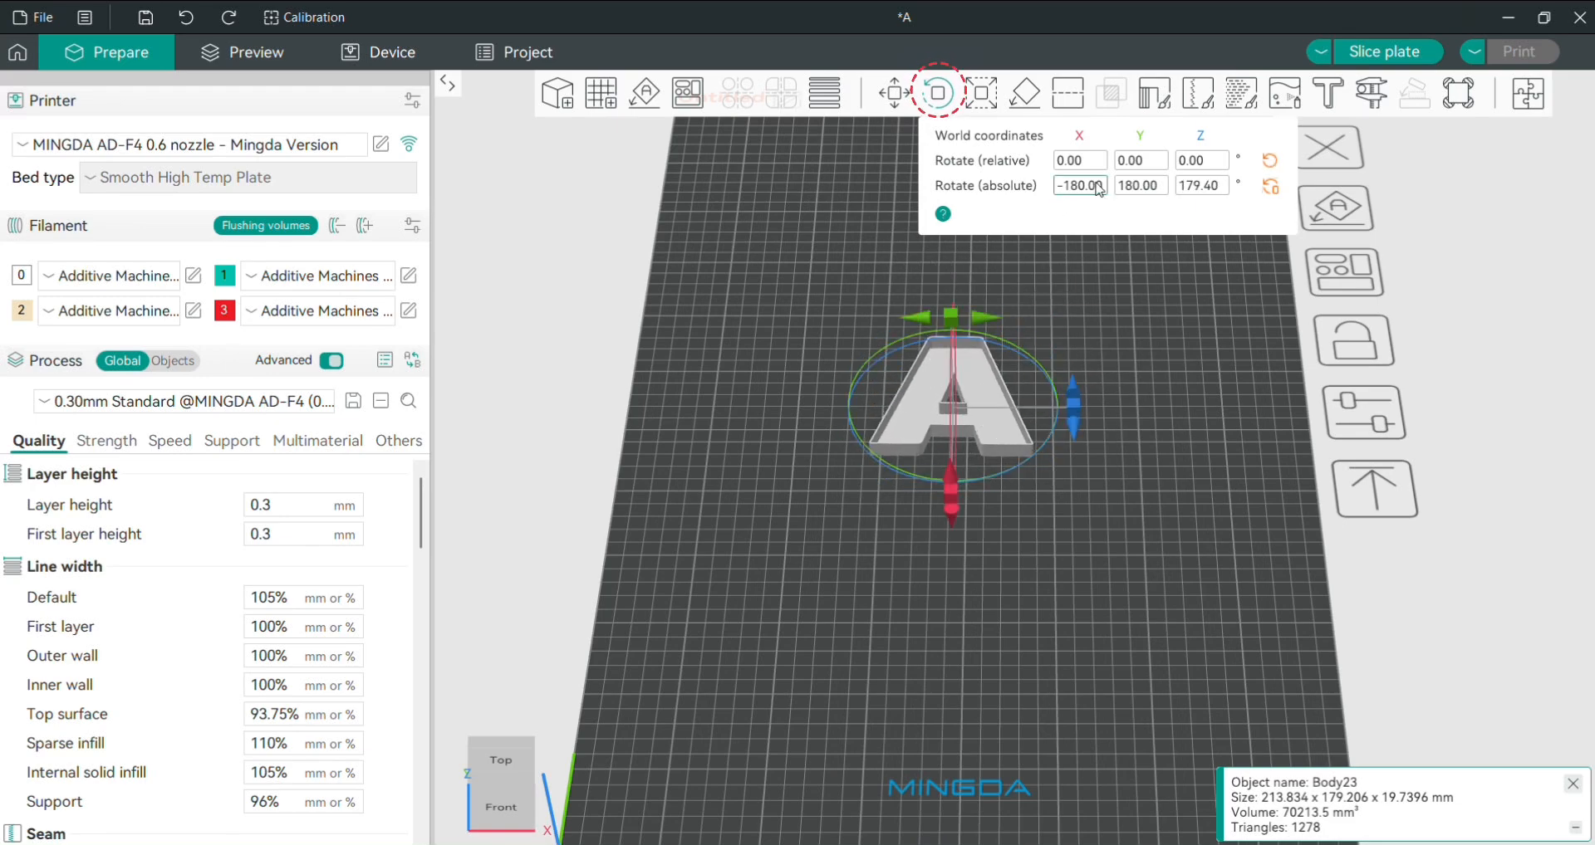
click(1200, 190)
text(90.37)
key(Return)
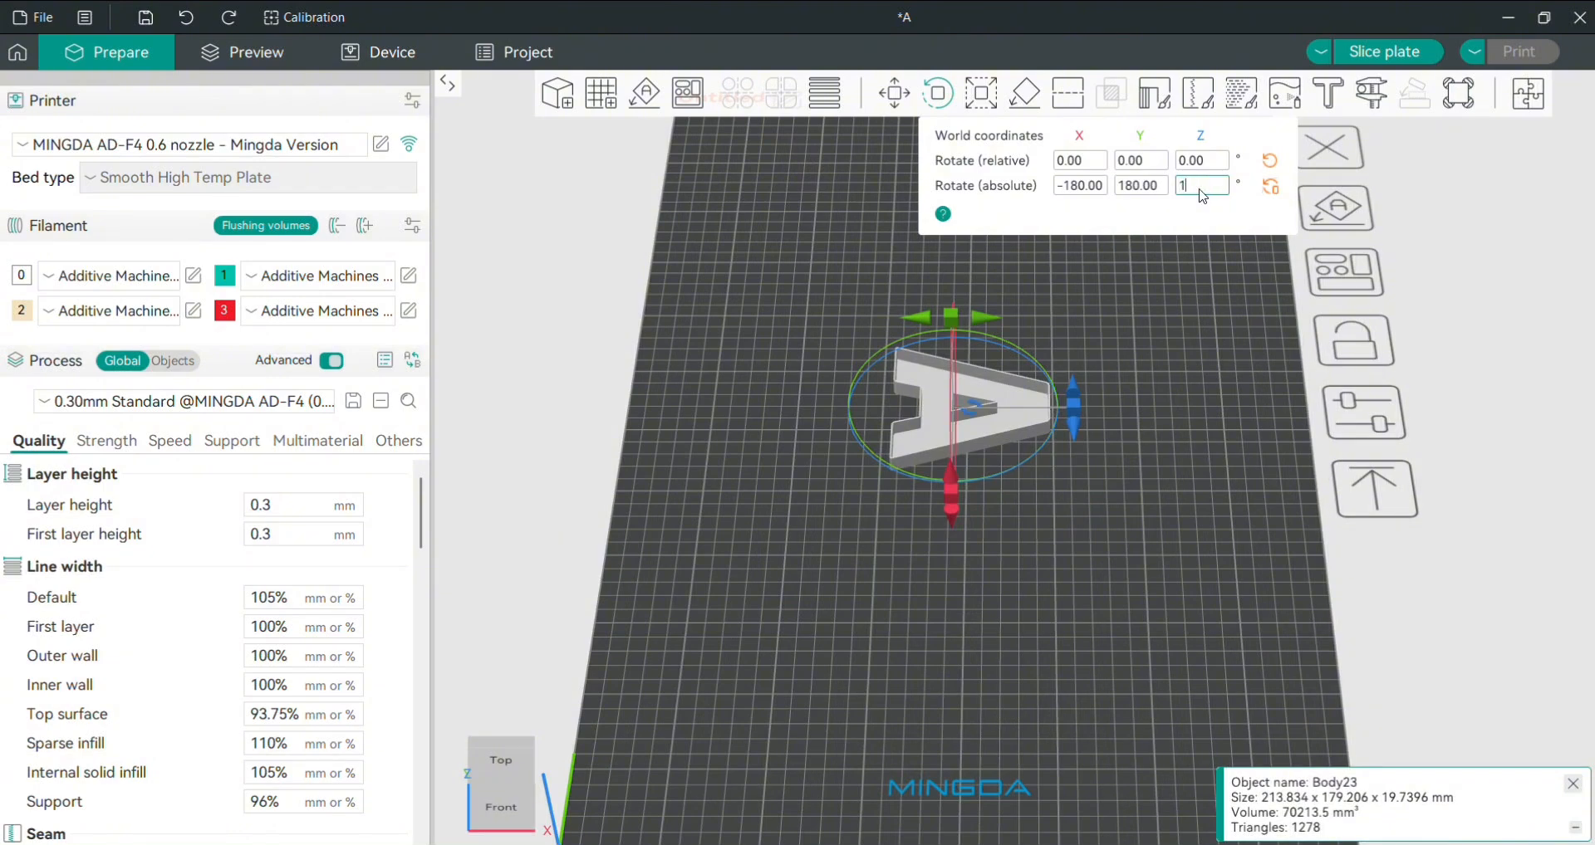
text(180)
key(Return)
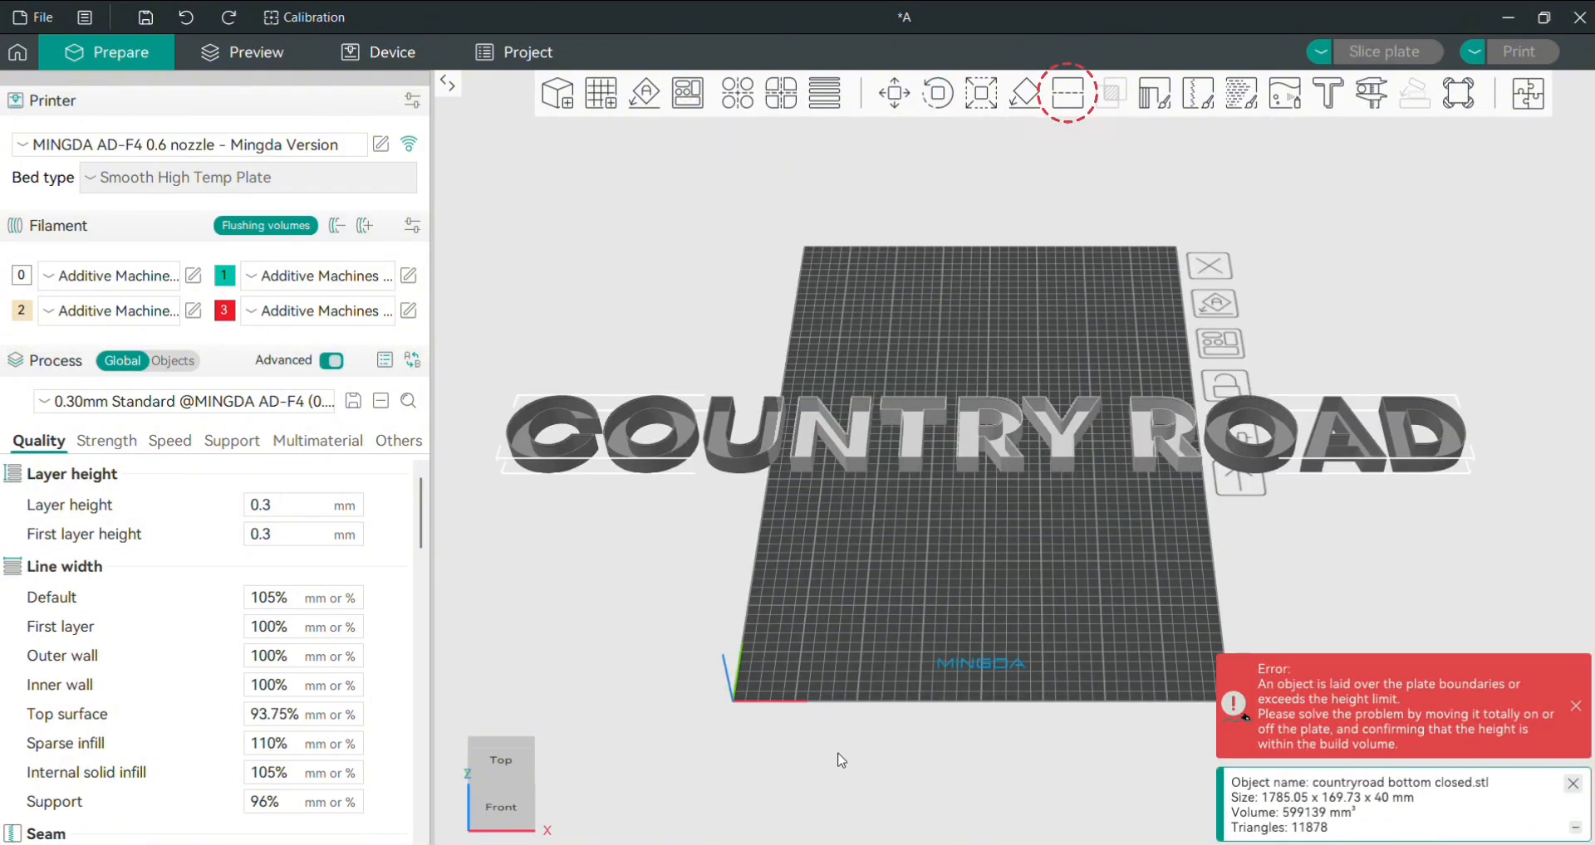
- Cut the oversized COUNTRY ROAD model in two with a vertical planar cut near its middle, keeping both parts
click(1069, 98)
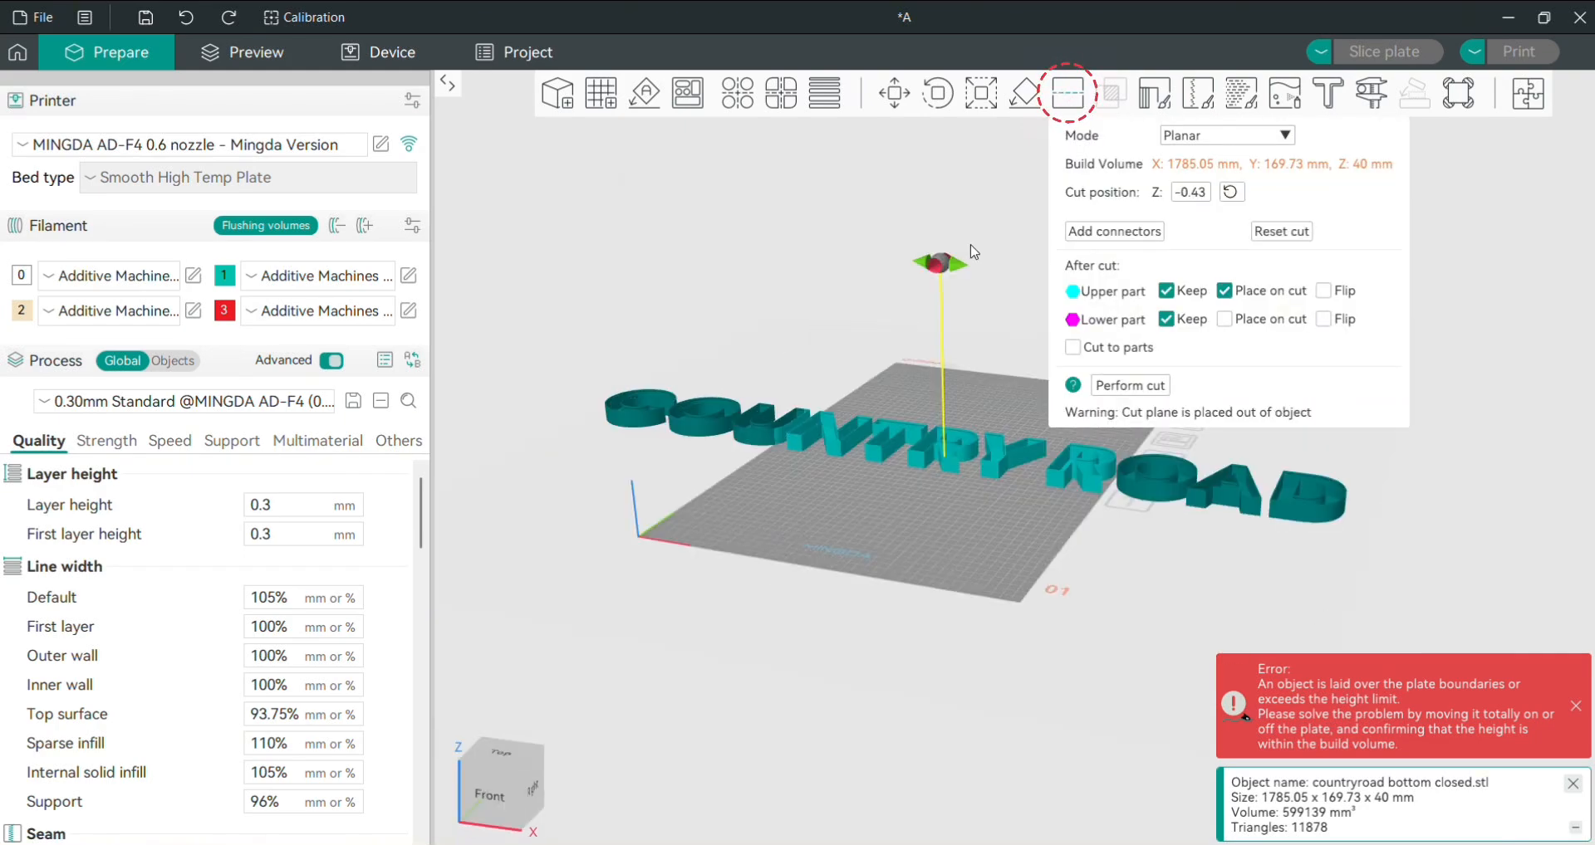
drag(963, 273, 1105, 492)
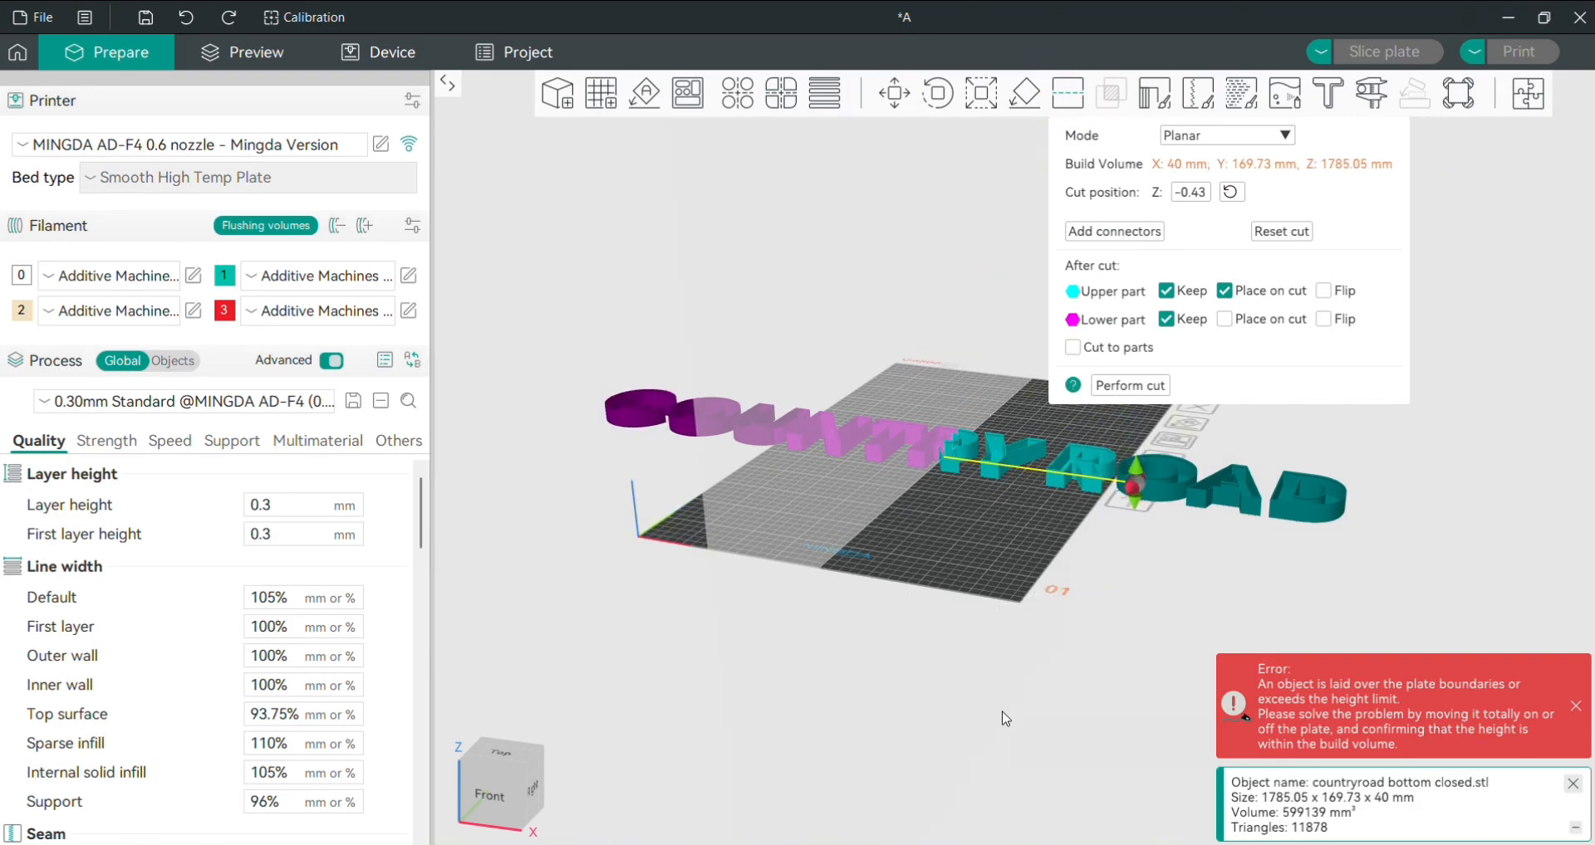
drag(990, 749, 882, 705)
click(1130, 386)
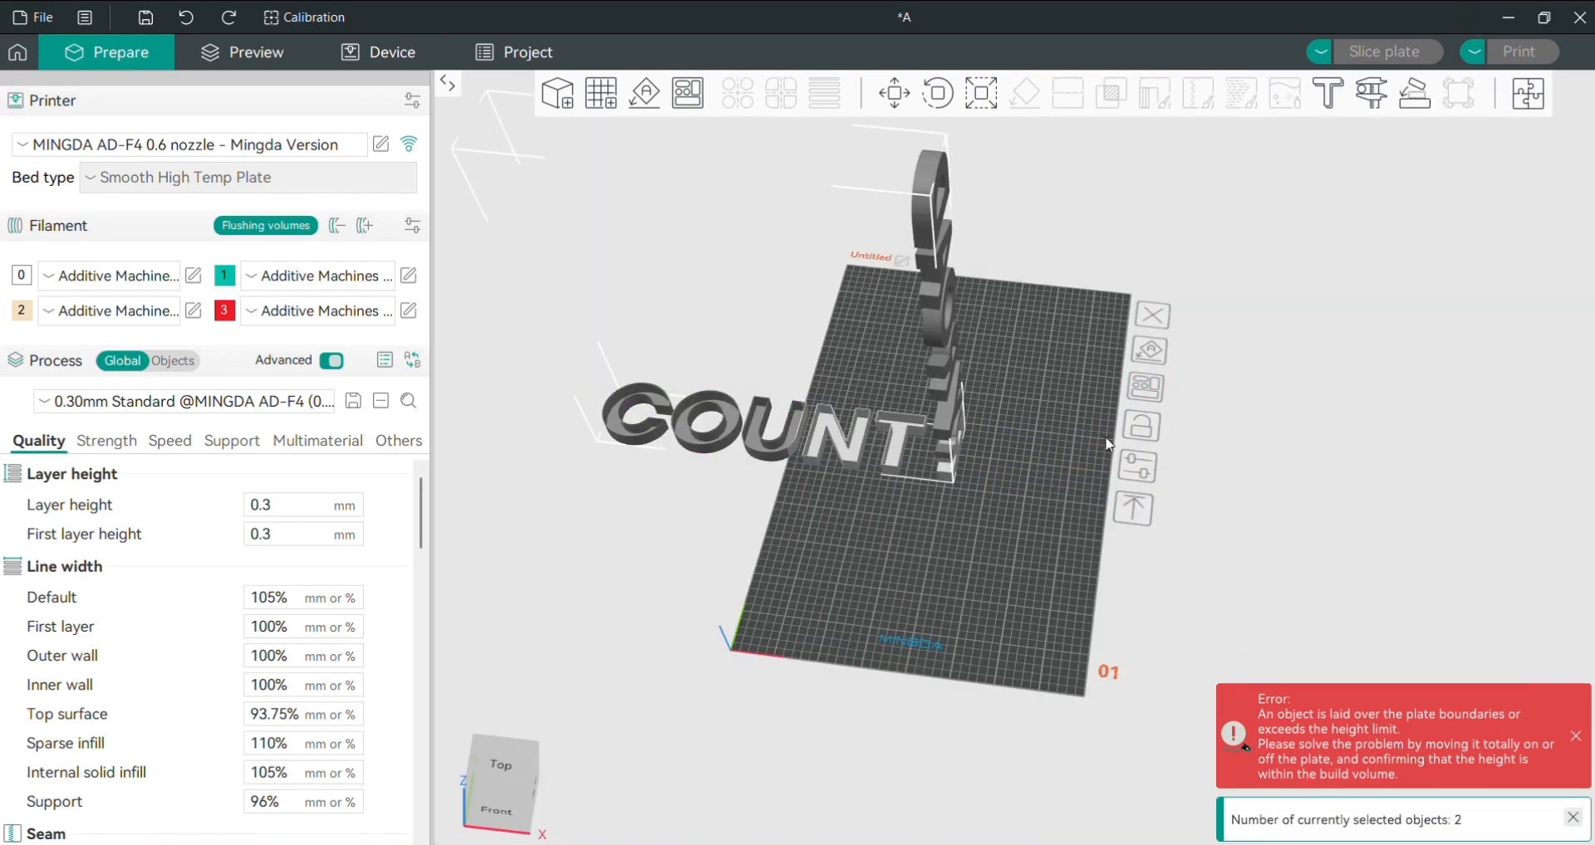
- Separate the upright cut half from the COUNT half and auto-orient it
drag(985, 583, 993, 551)
scroll(993, 552, down, 4)
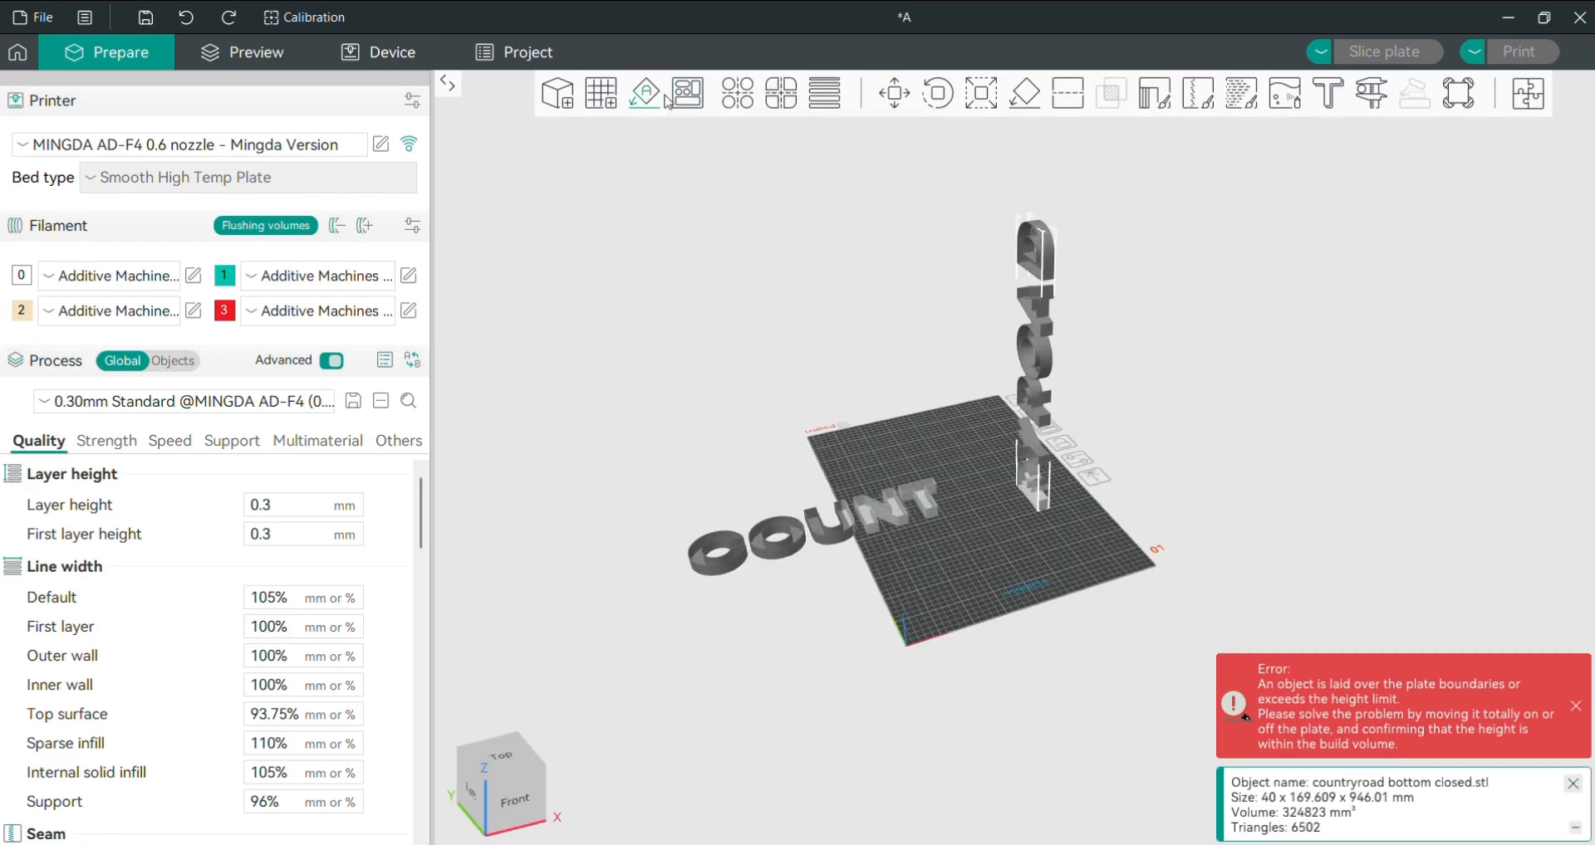
click(653, 97)
drag(1096, 602, 1045, 610)
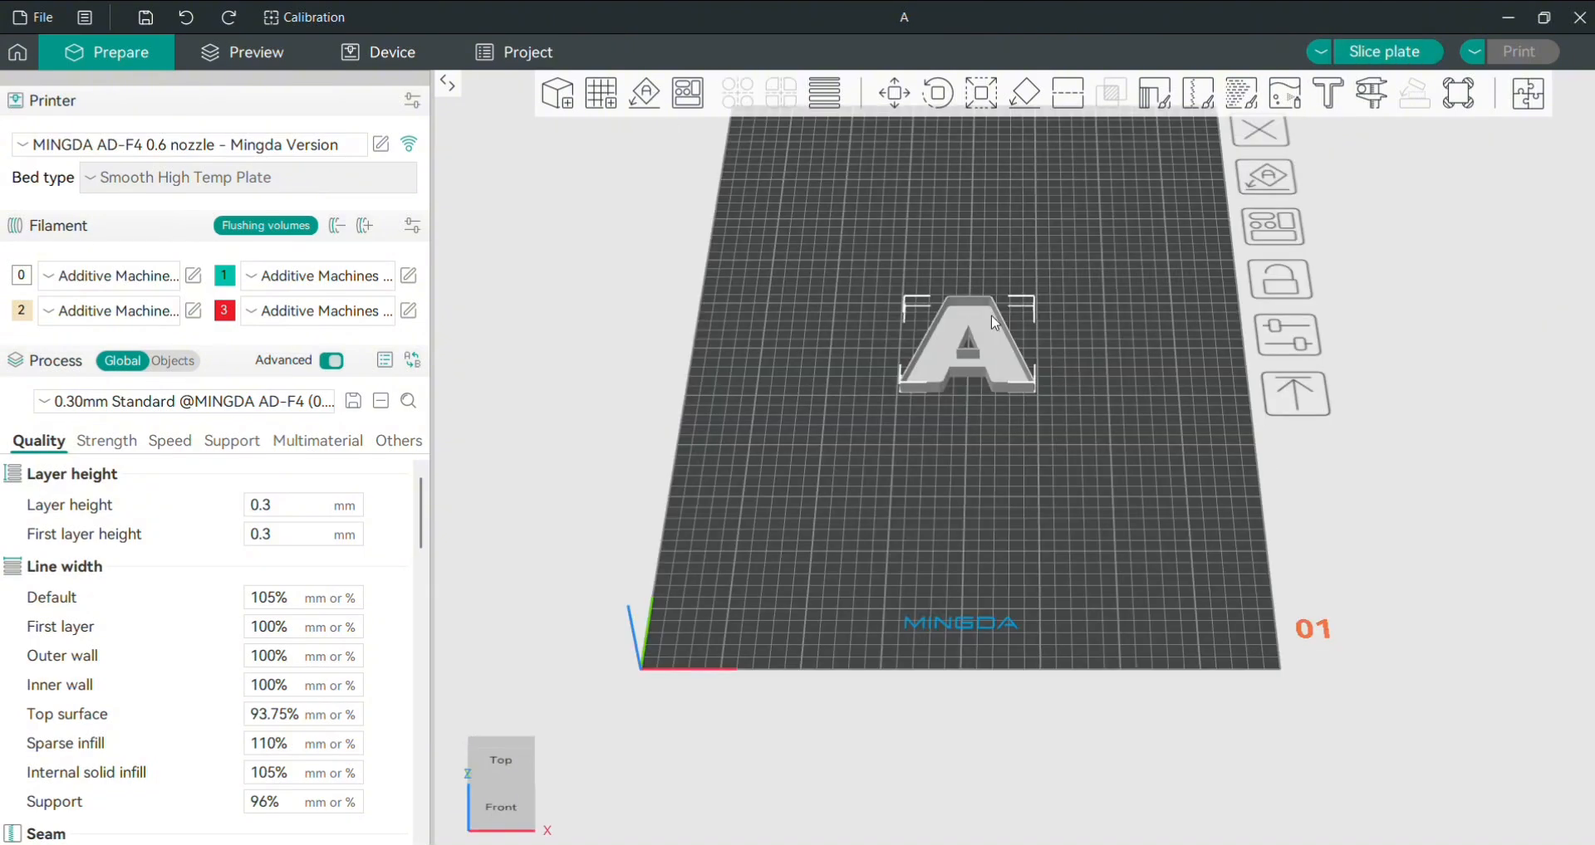
- Change the filament of the A model to the red filament 3
right_click(994, 323)
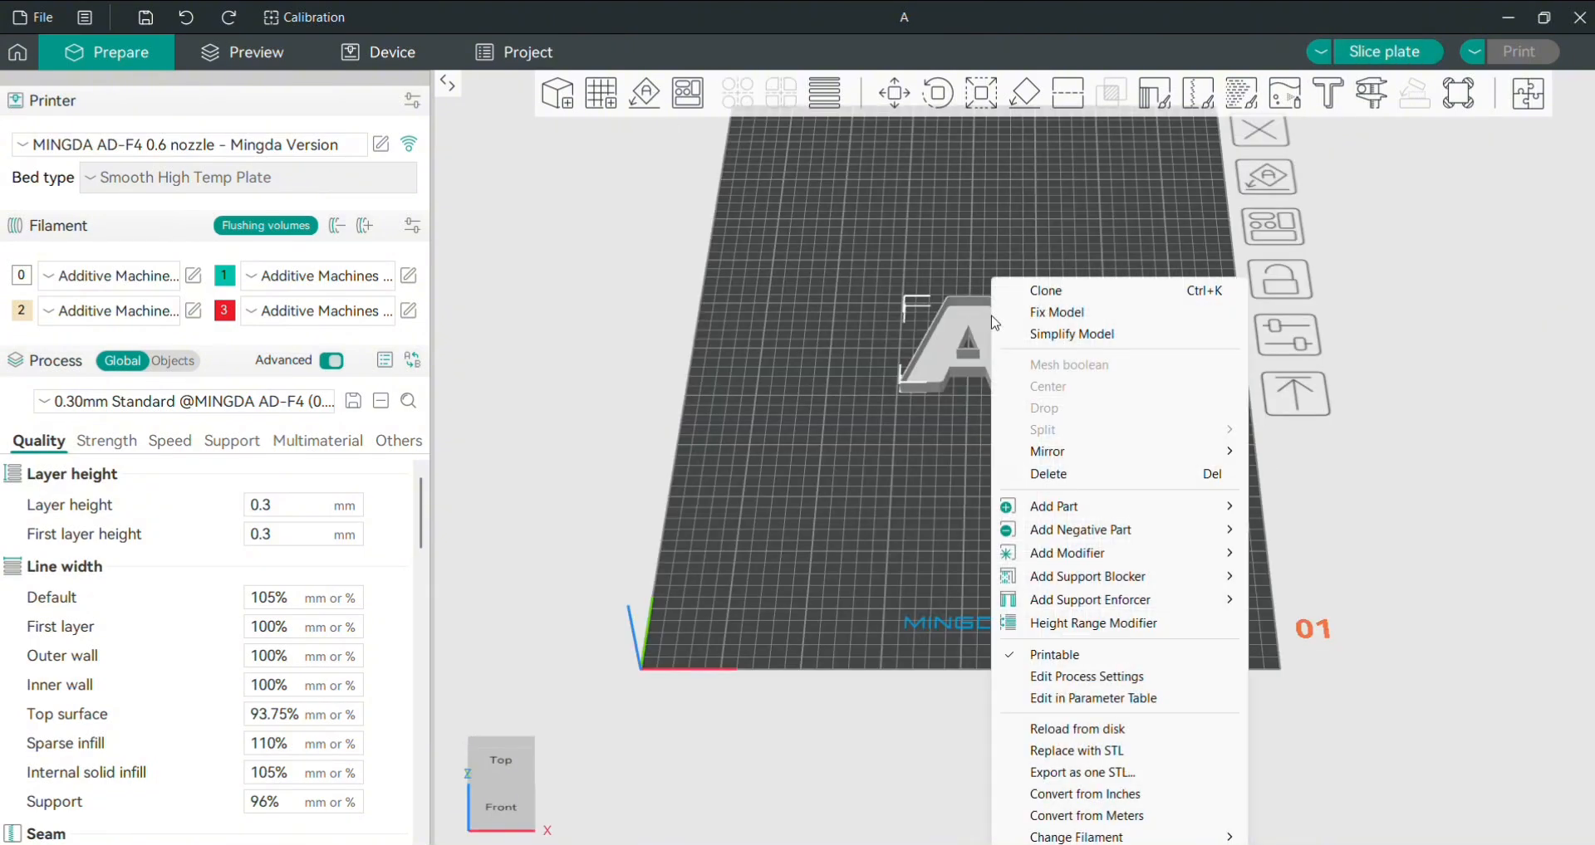
mouse_move(1161, 838)
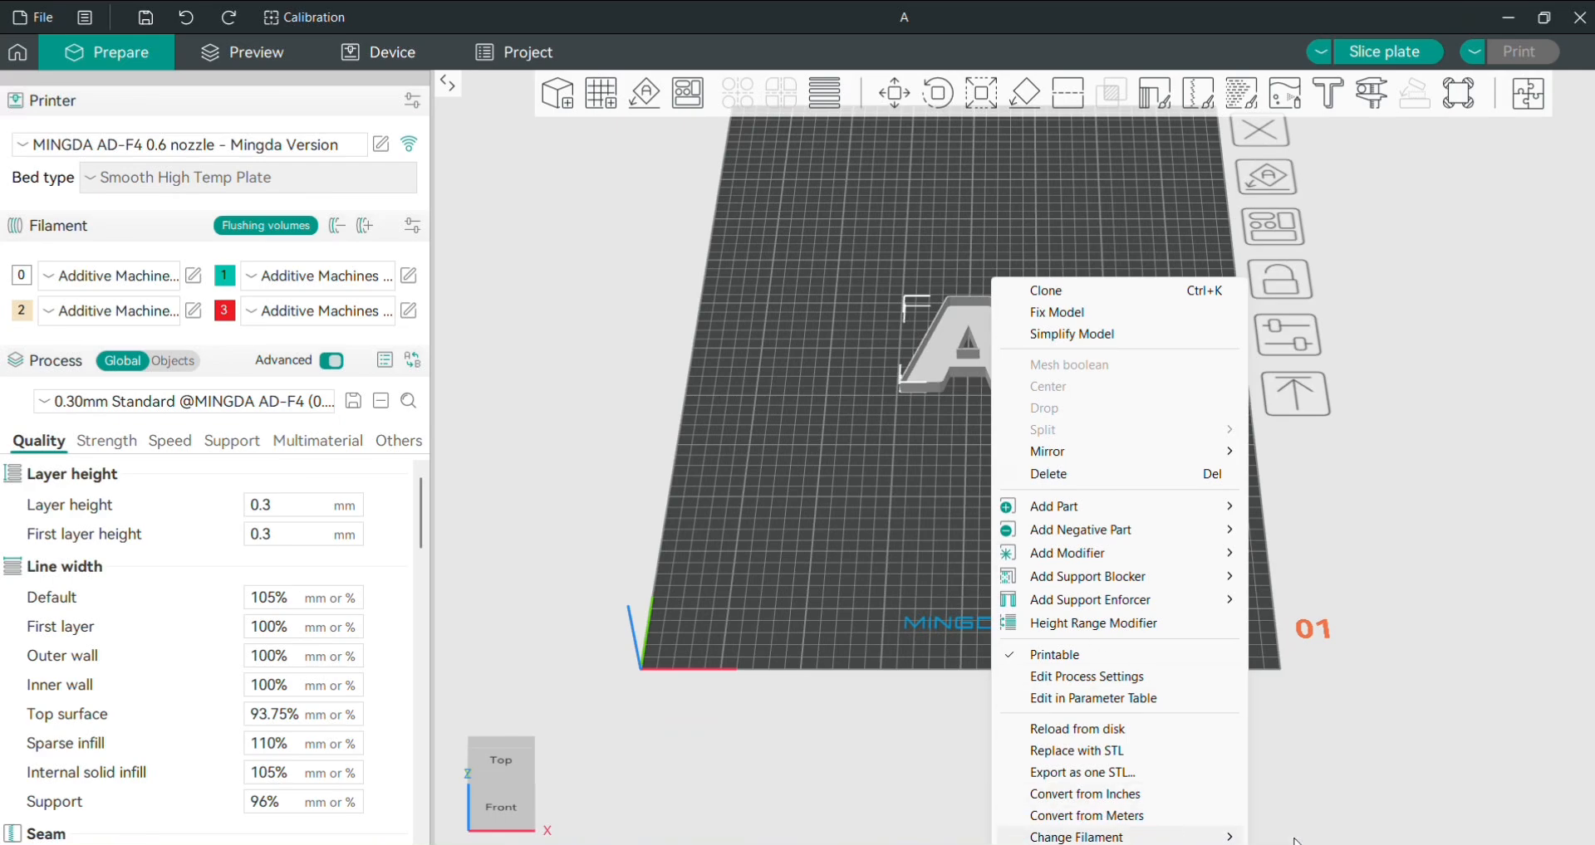
click(1296, 835)
right_drag(1189, 683, 1179, 731)
- Clone the red A model with 10 copies and arrange all objects on the plate with auto rotation enabled
right_click(990, 377)
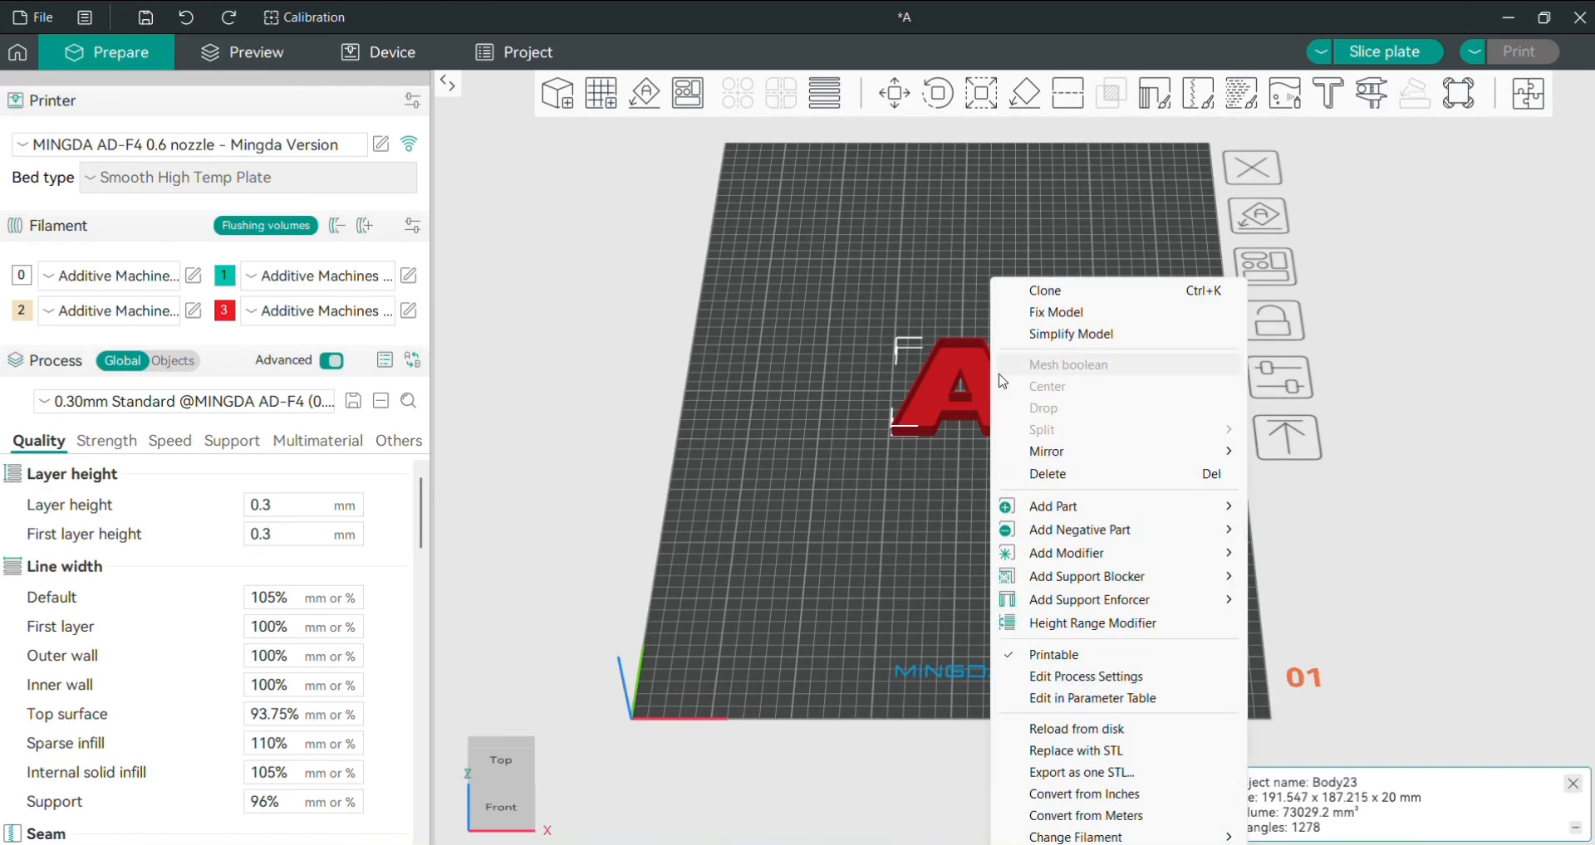
click(1141, 291)
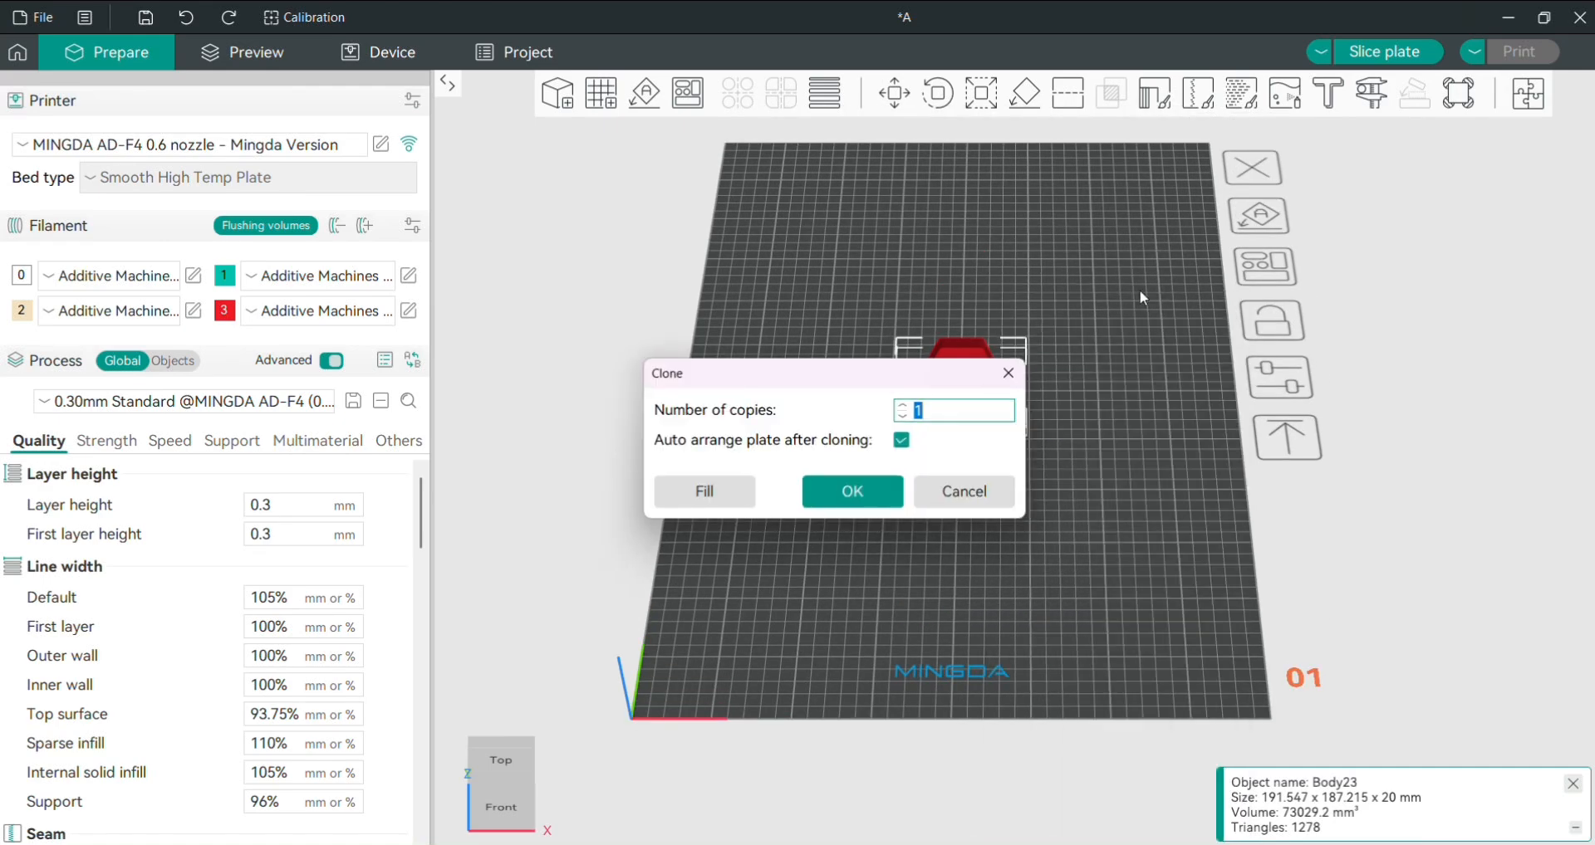
text(0)
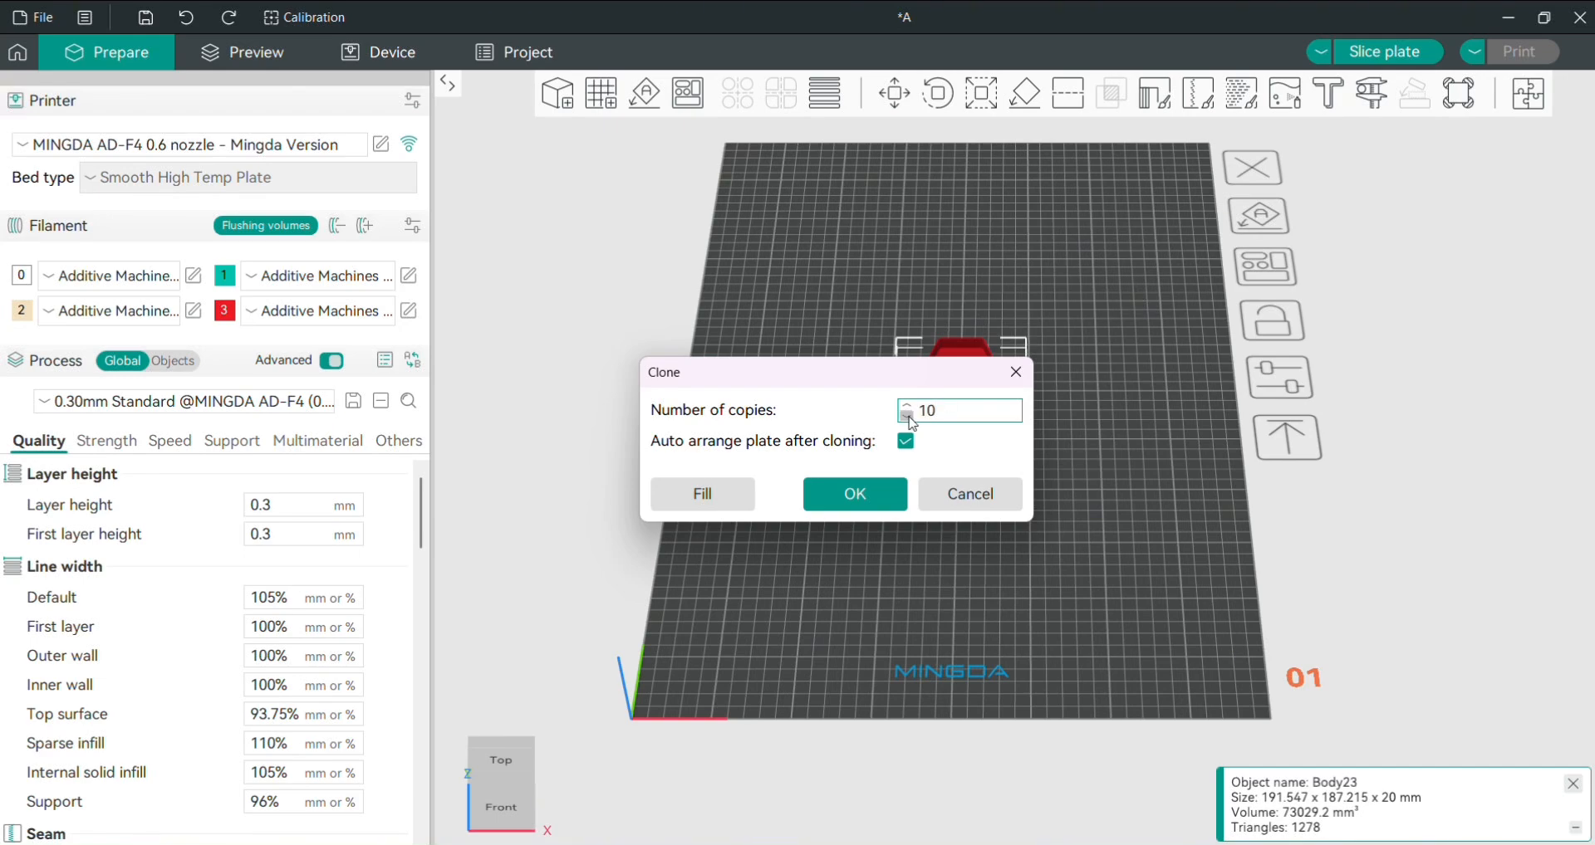
click(855, 495)
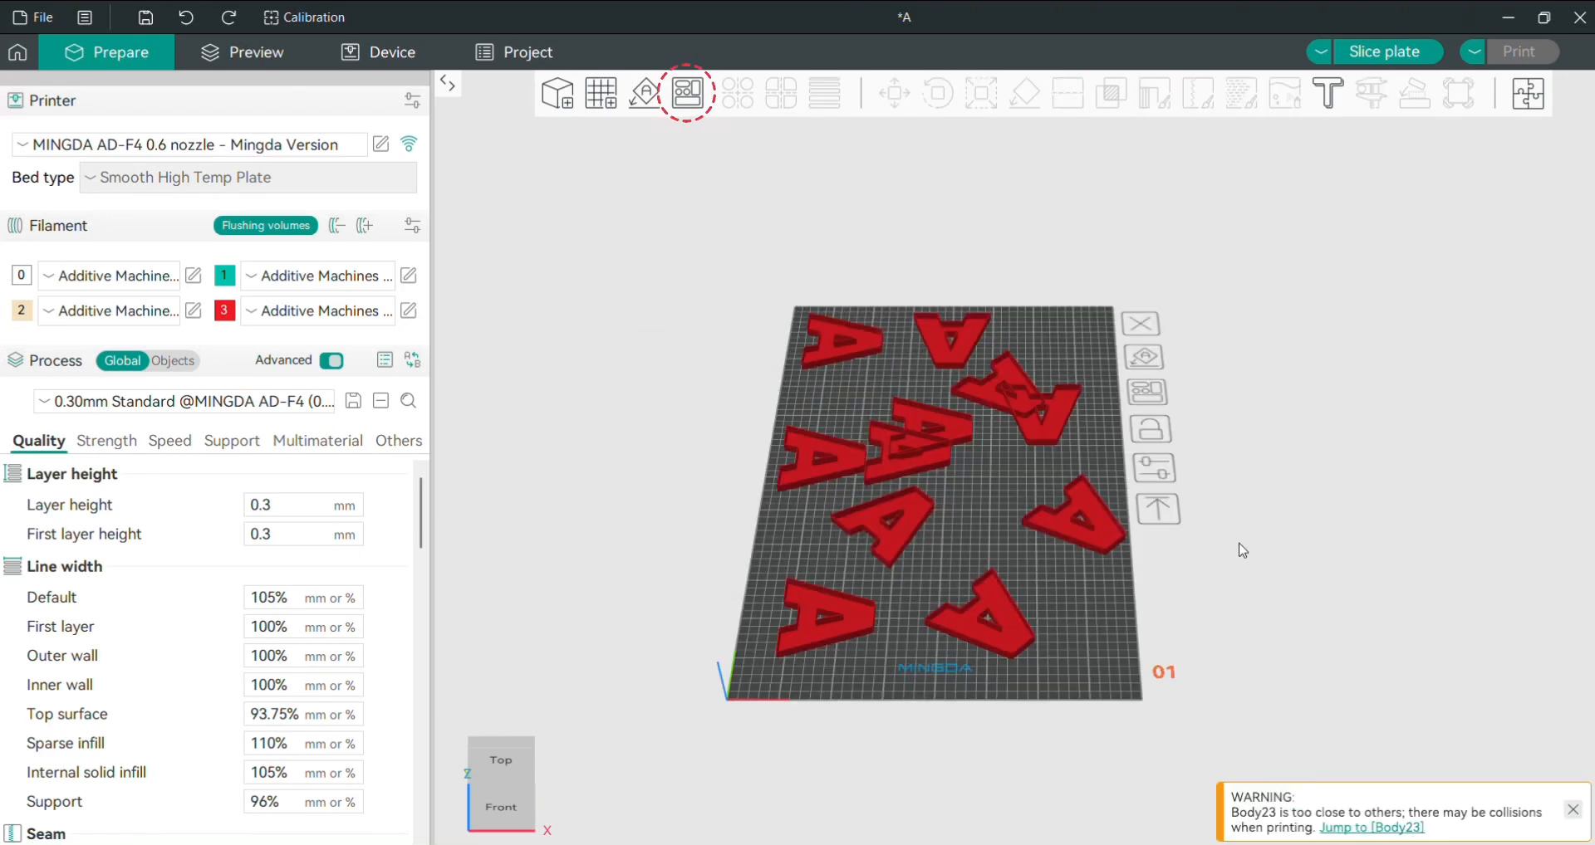
right_click(688, 95)
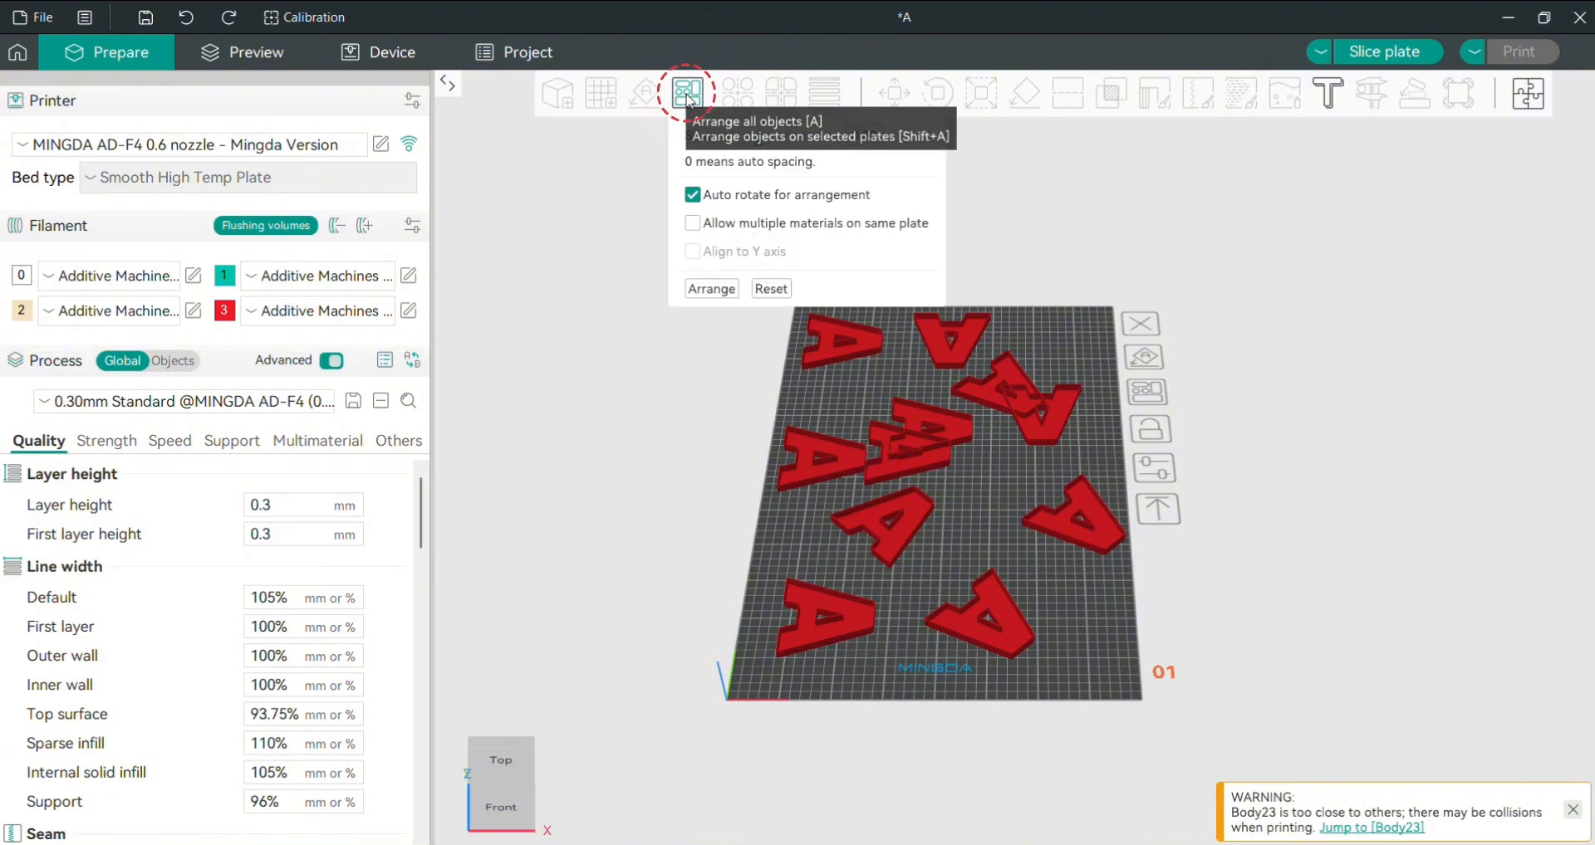
click(727, 290)
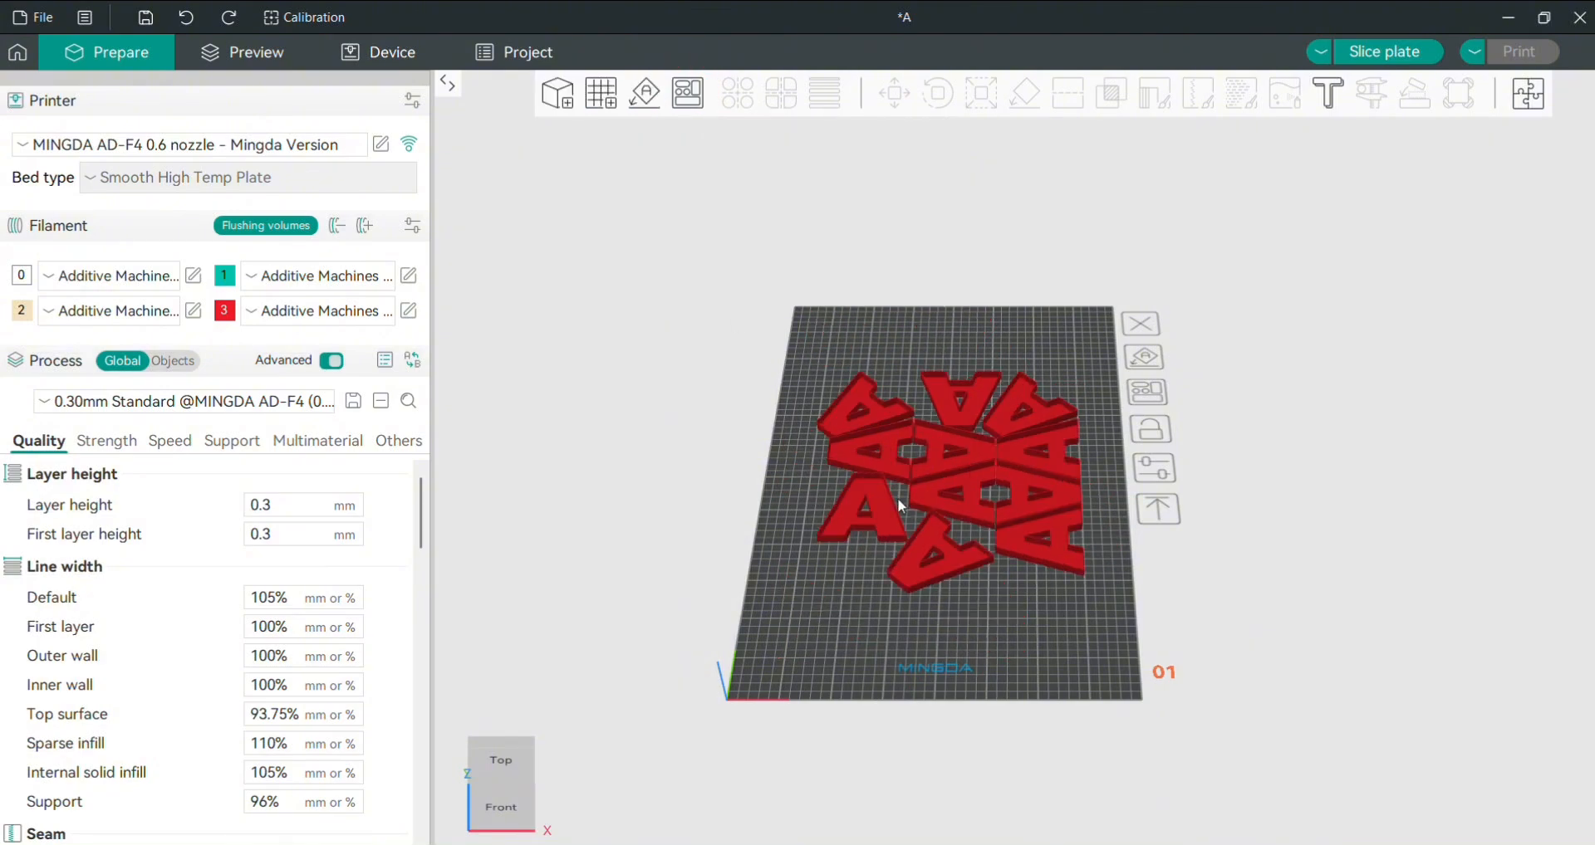
- Move the front A copy so it overlaps its neighbour, and move it back clear of the other letters
scroll(1017, 631, up, 3)
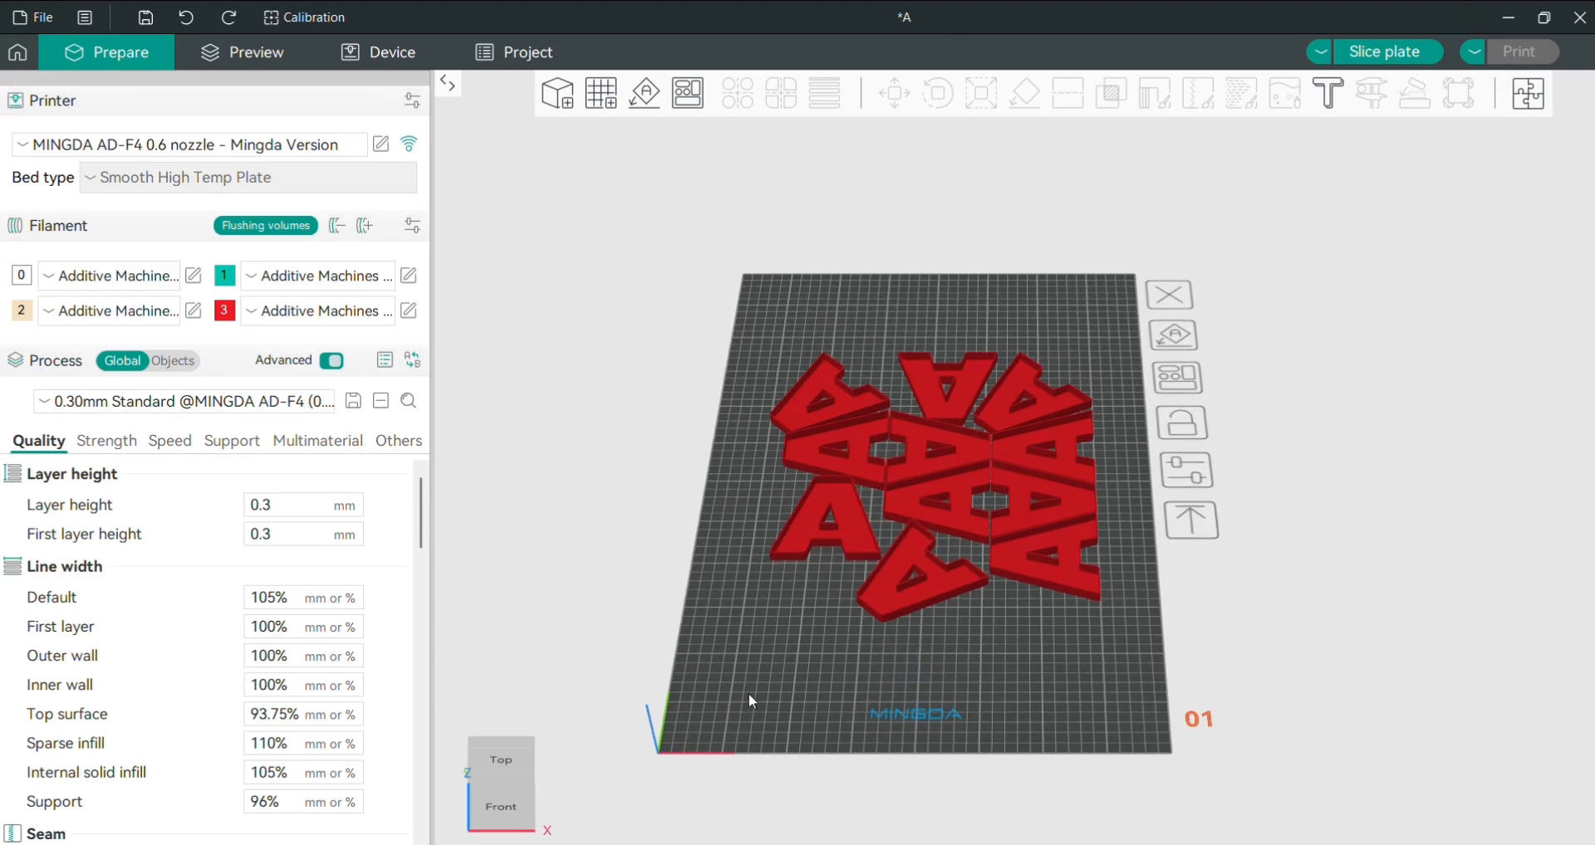
scroll(912, 644, up, 3)
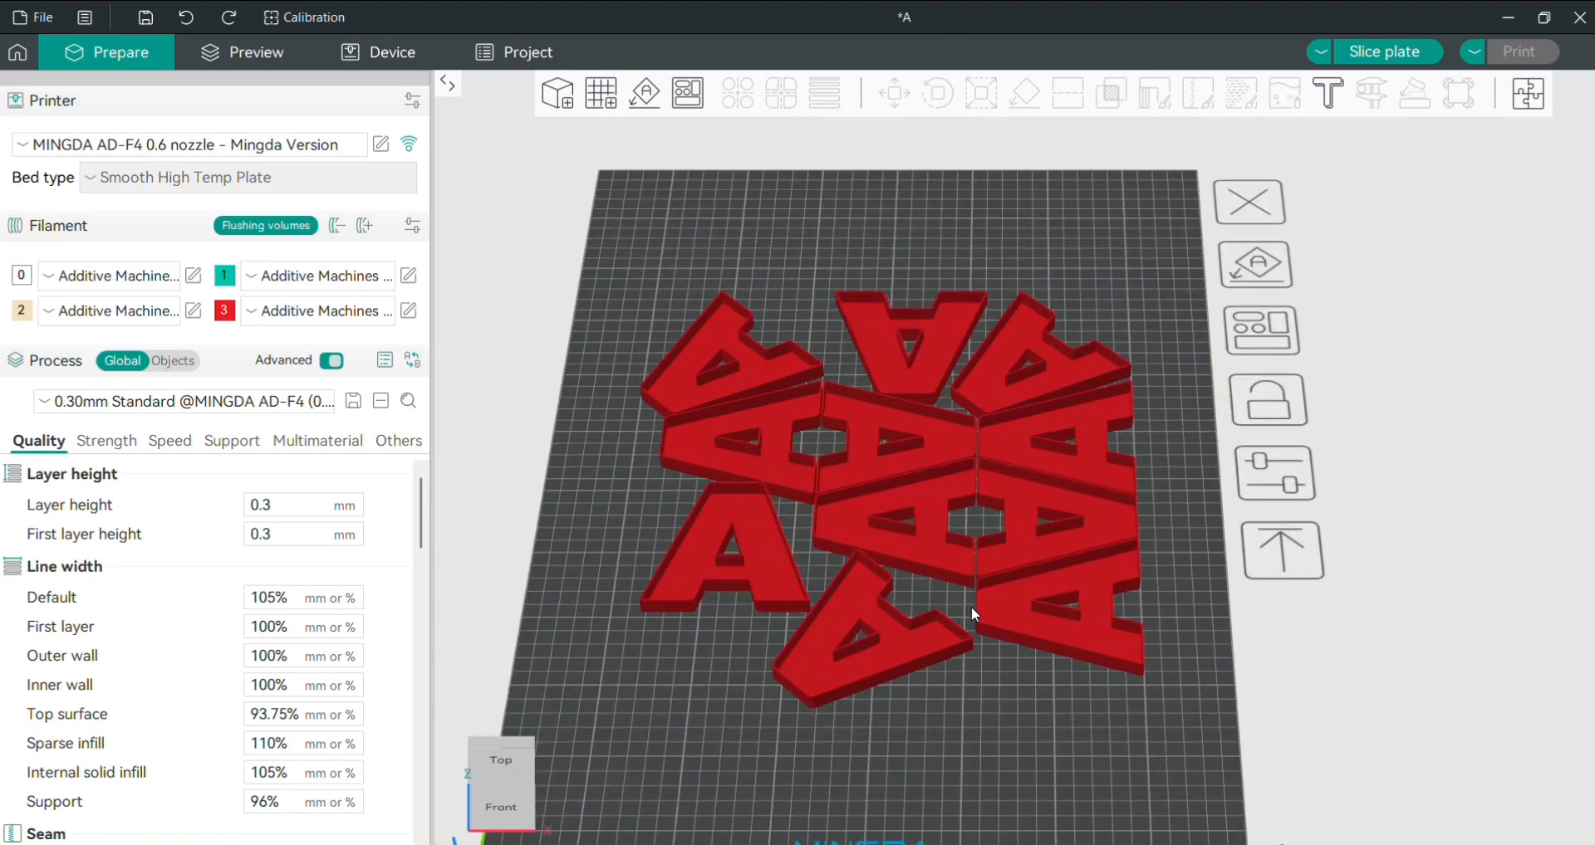
right_drag(1004, 681, 976, 513)
scroll(946, 516, up, 5)
drag(798, 545, 944, 541)
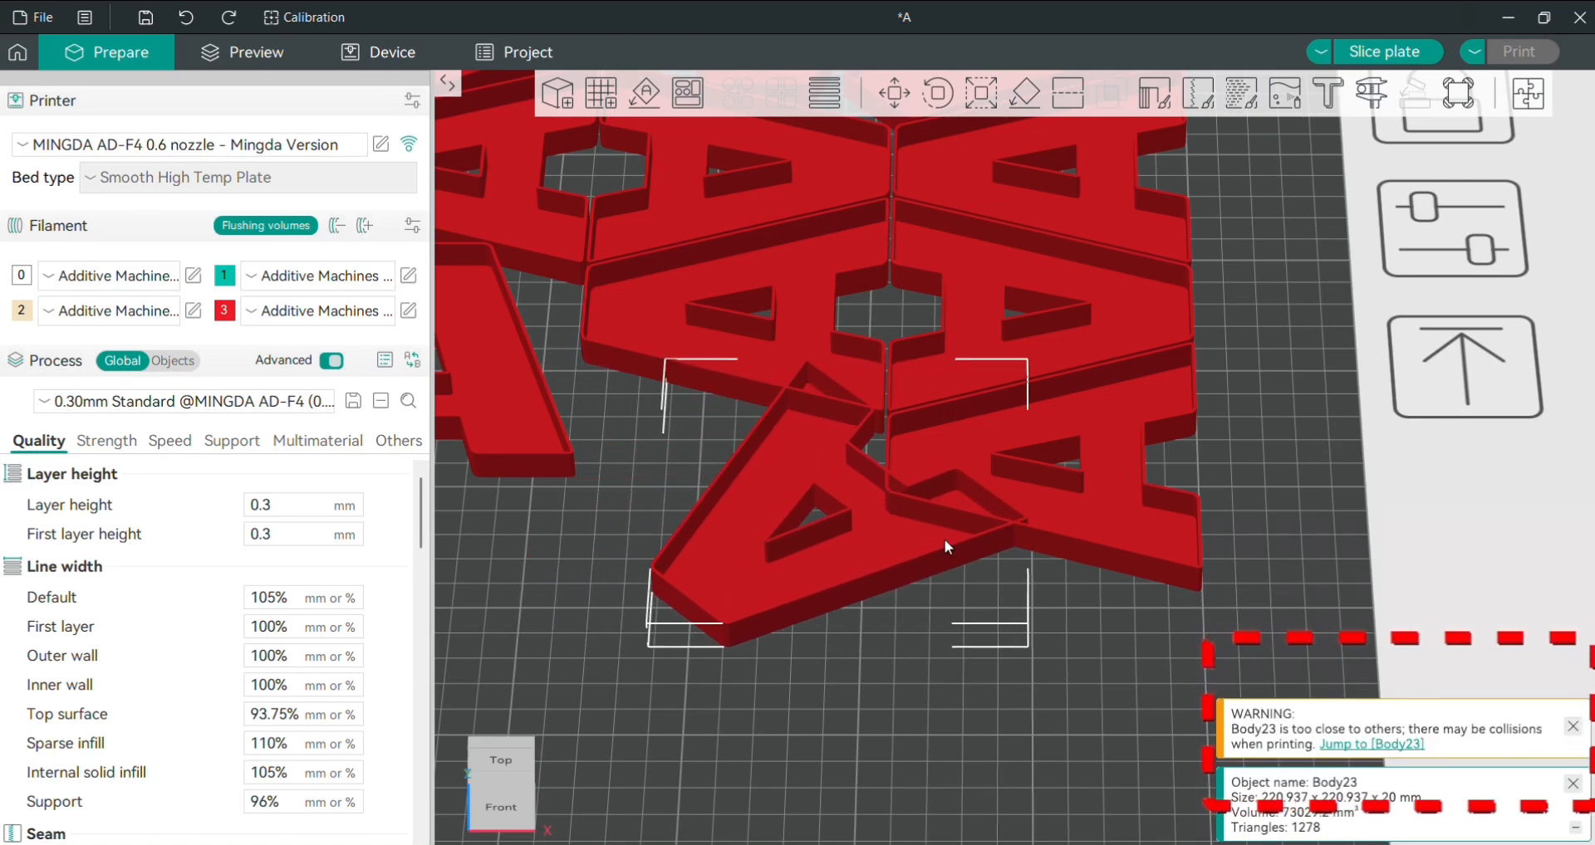
drag(944, 541, 869, 585)
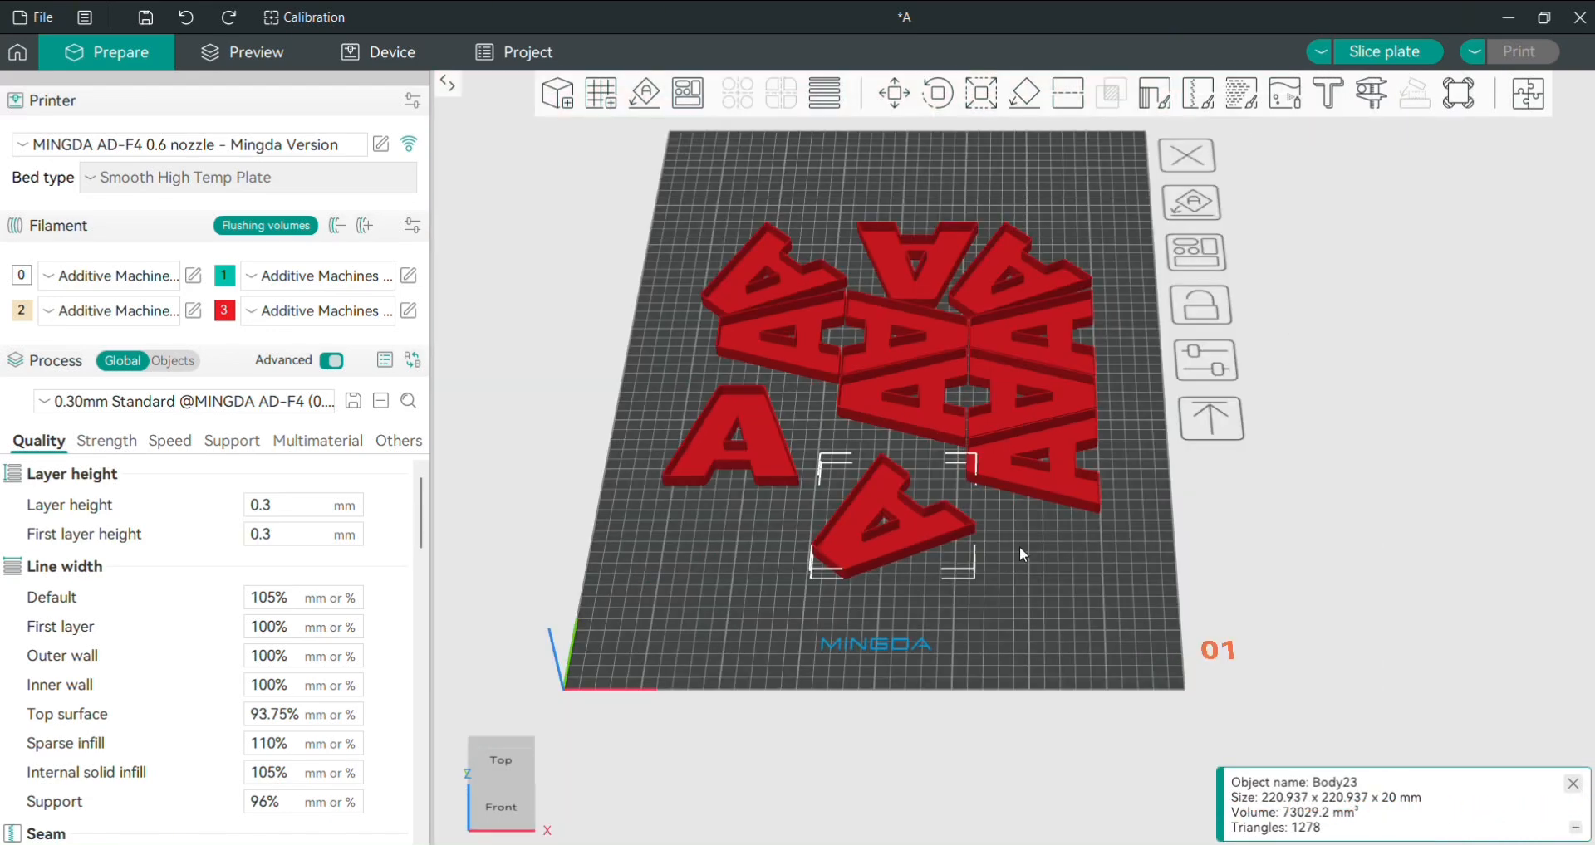
- Select all the A models on the plate and assemble them into one object
click(1020, 548)
key(ctrl+a)
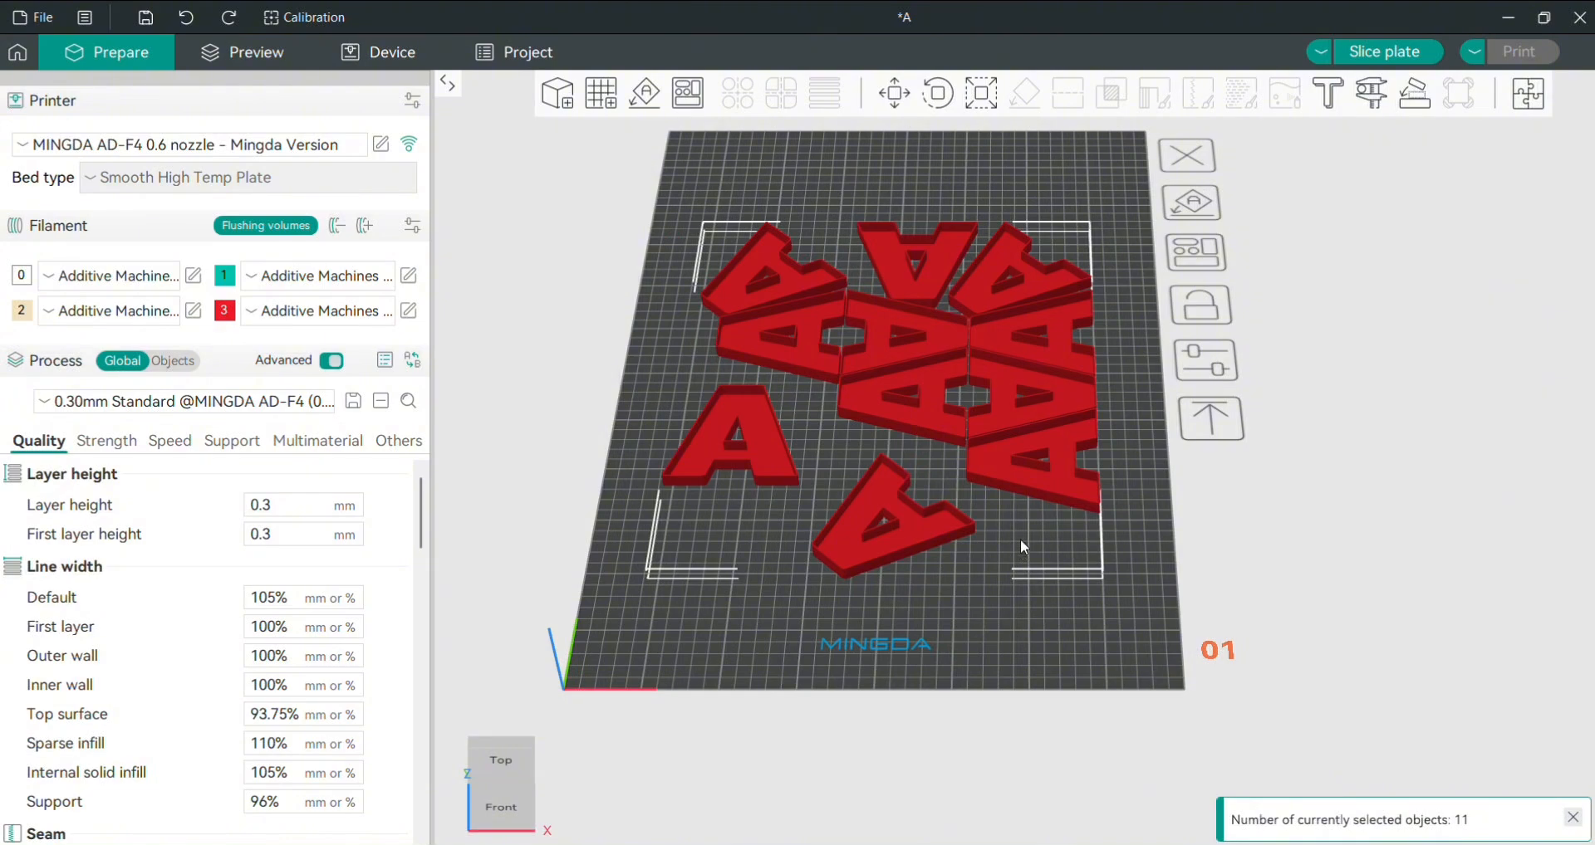
right_click(1033, 371)
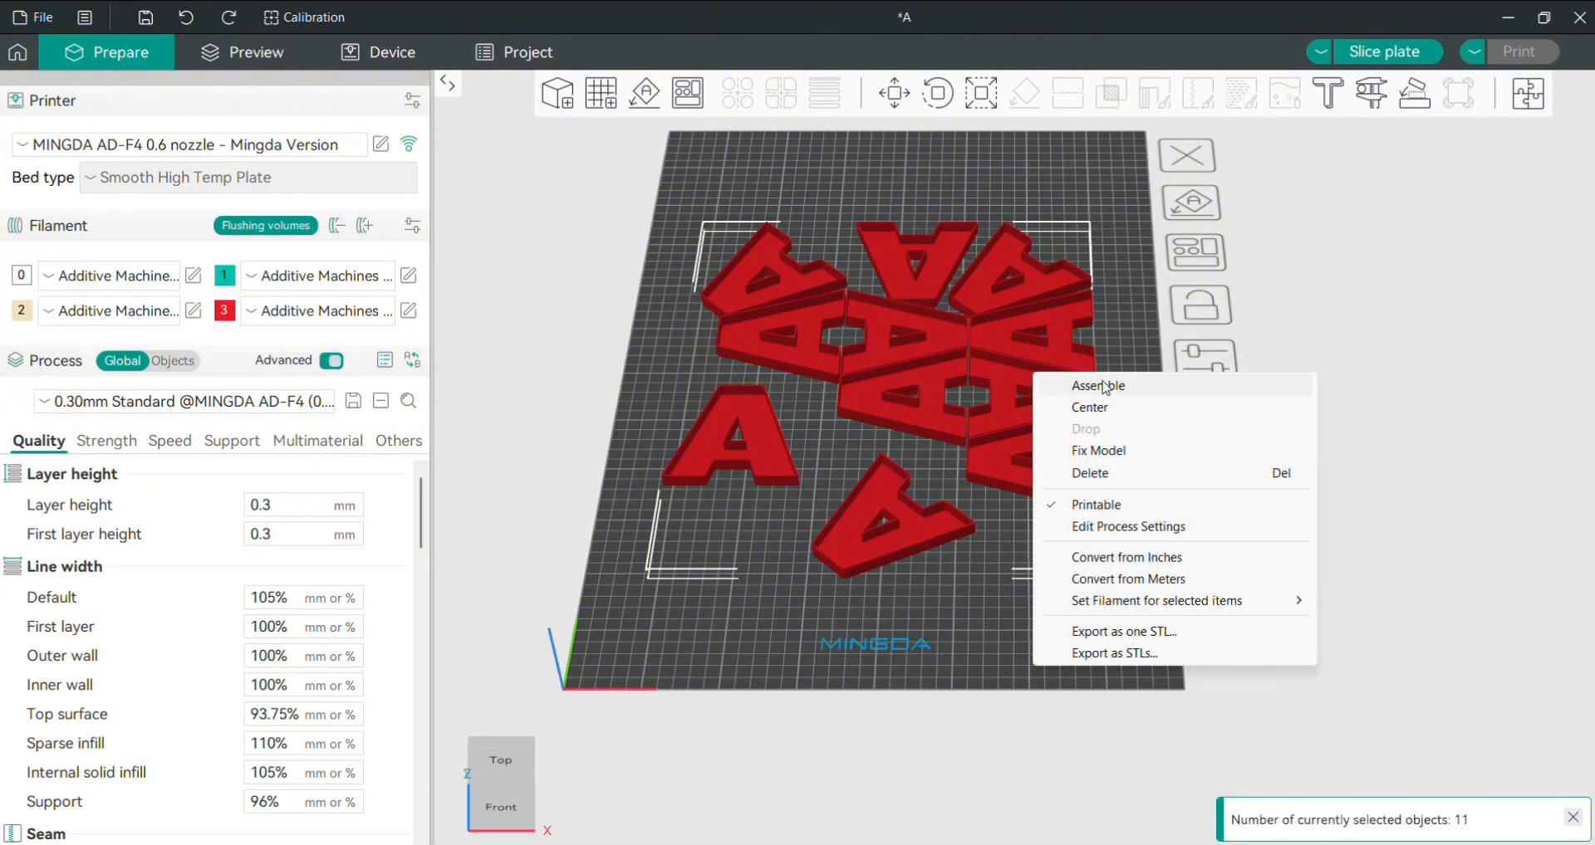
click(1144, 388)
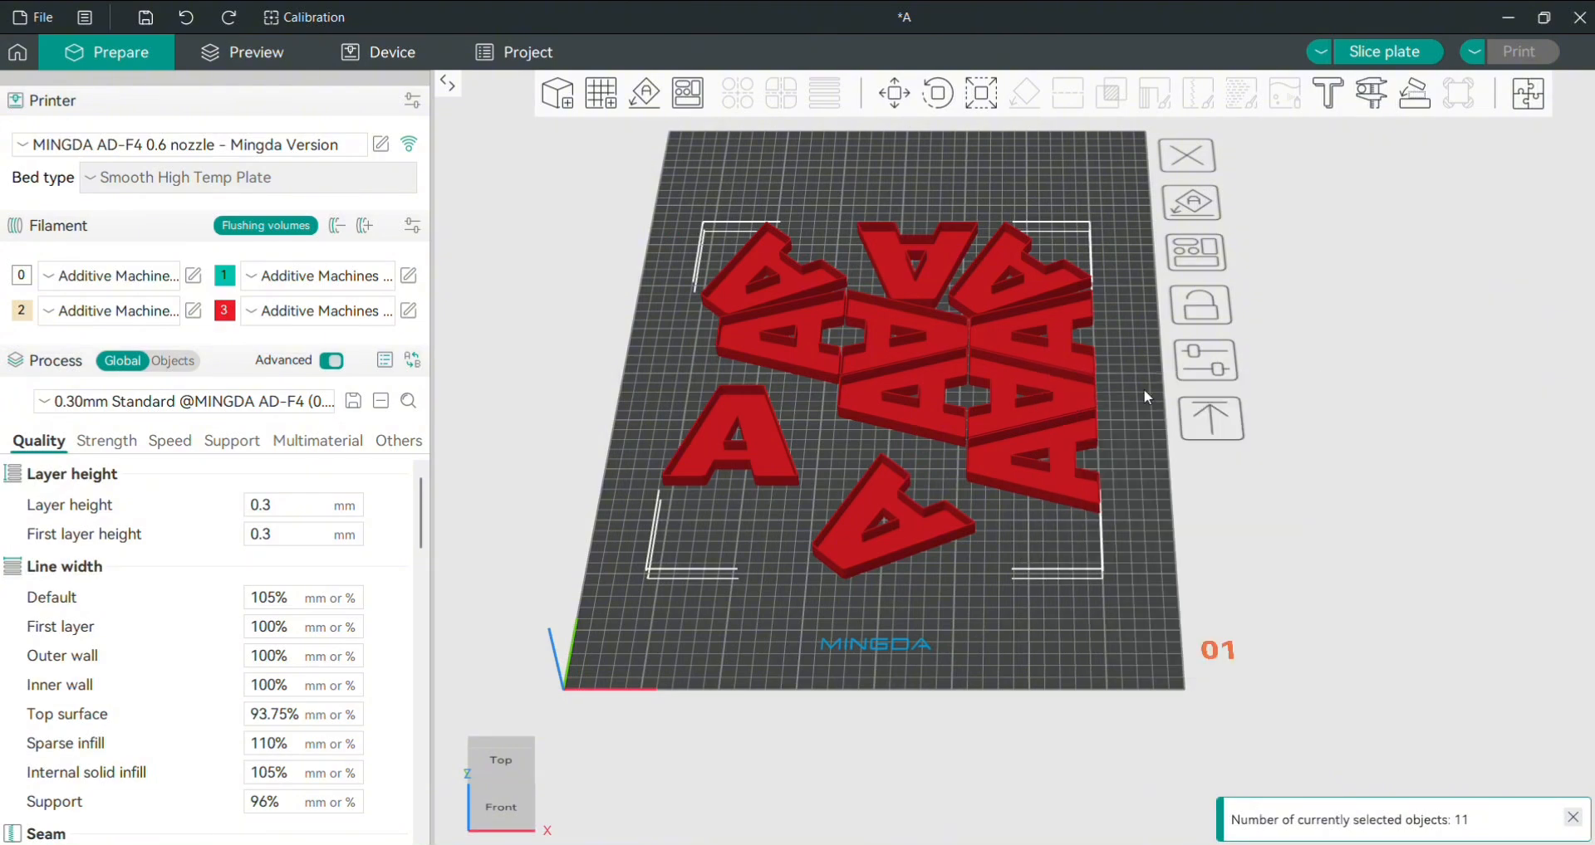
- Shift the assembly slightly on the plate and change its filament to the teal filament 1
mouse_move(1043, 441)
mouse_down()
mouse_move(960, 332)
mouse_move(1174, 432)
mouse_move(1054, 425)
mouse_up()
right_click(1055, 427)
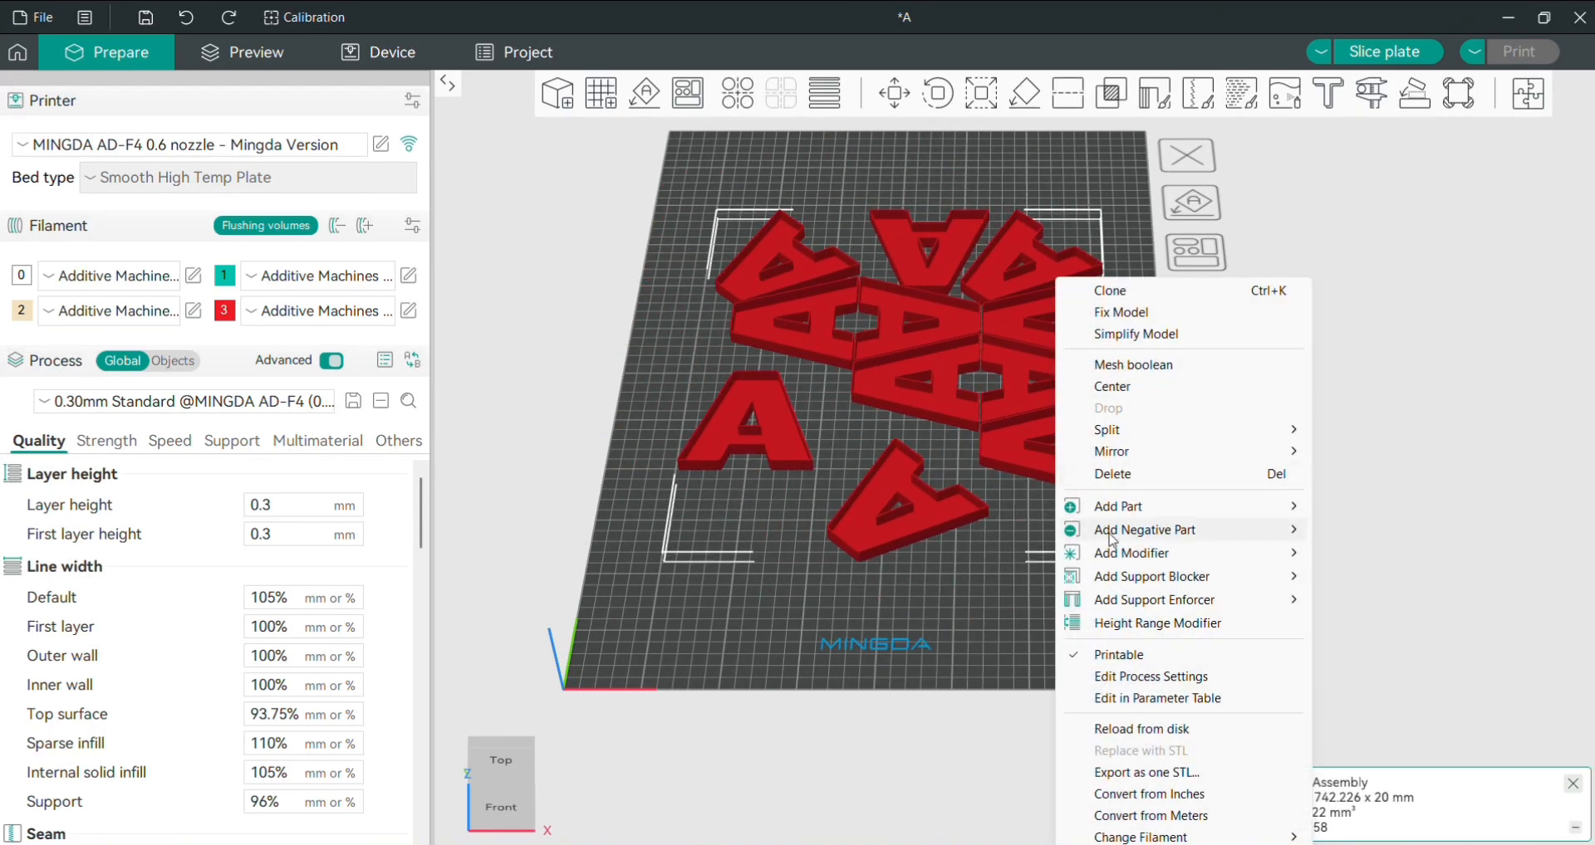
mouse_move(1258, 840)
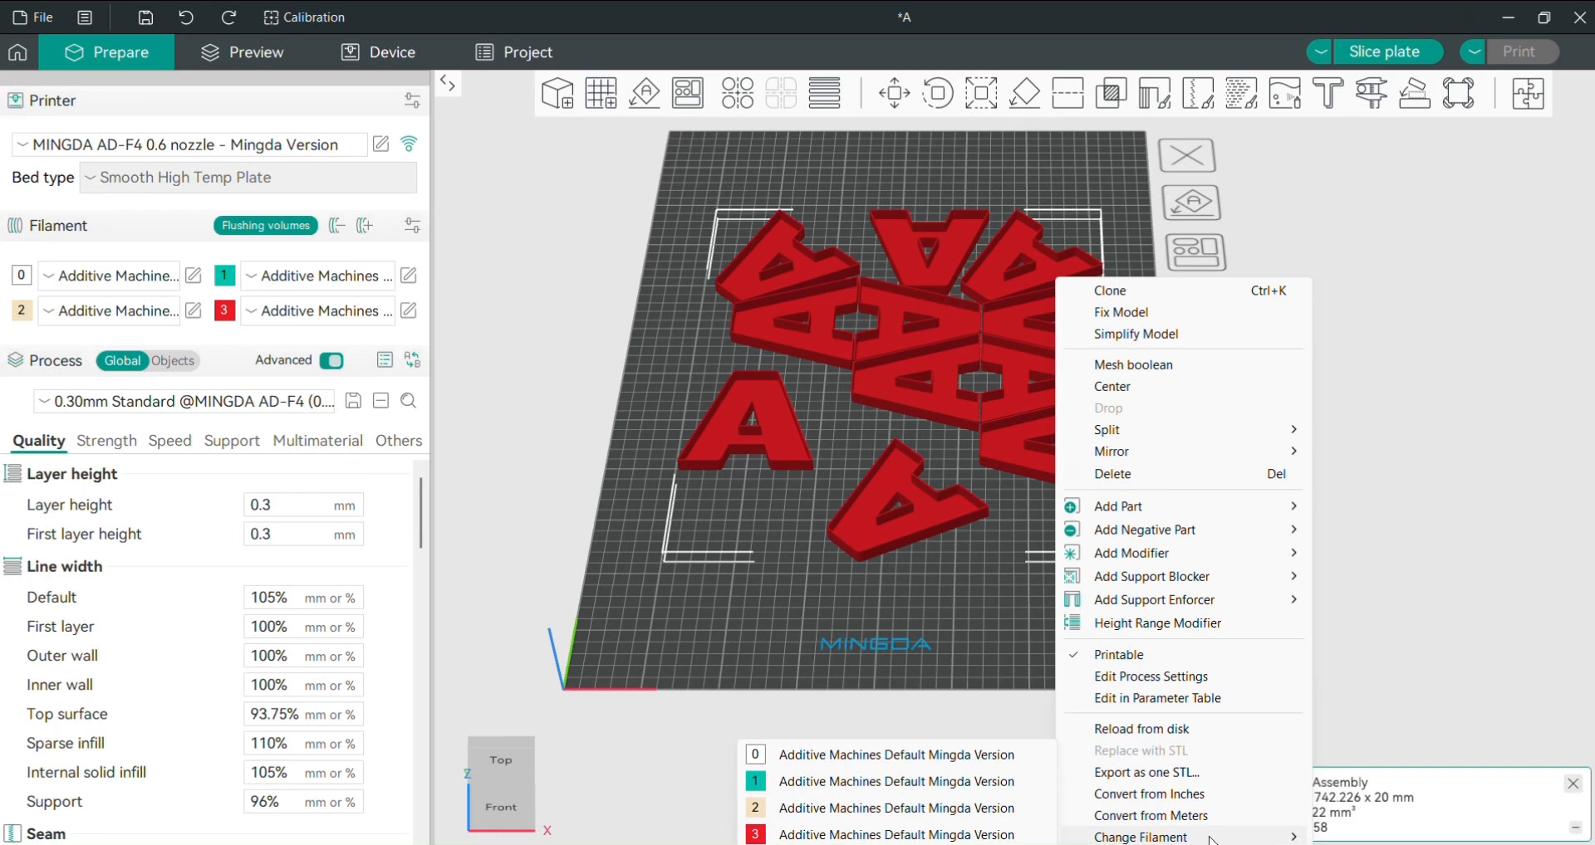
click(955, 781)
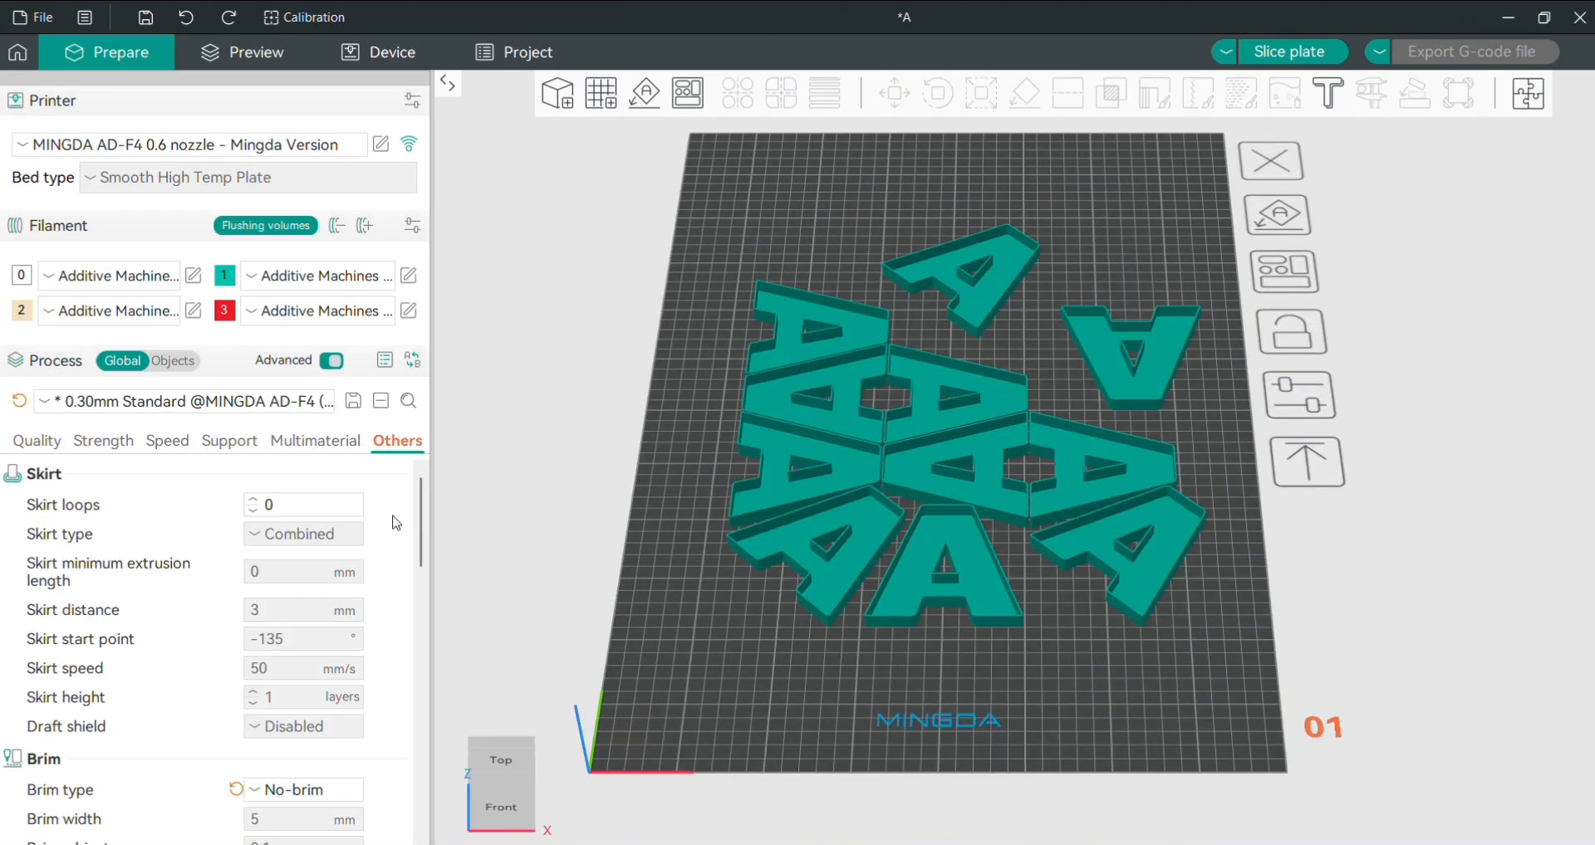
- Slice the plate and export the result as a G-code file
click(1294, 63)
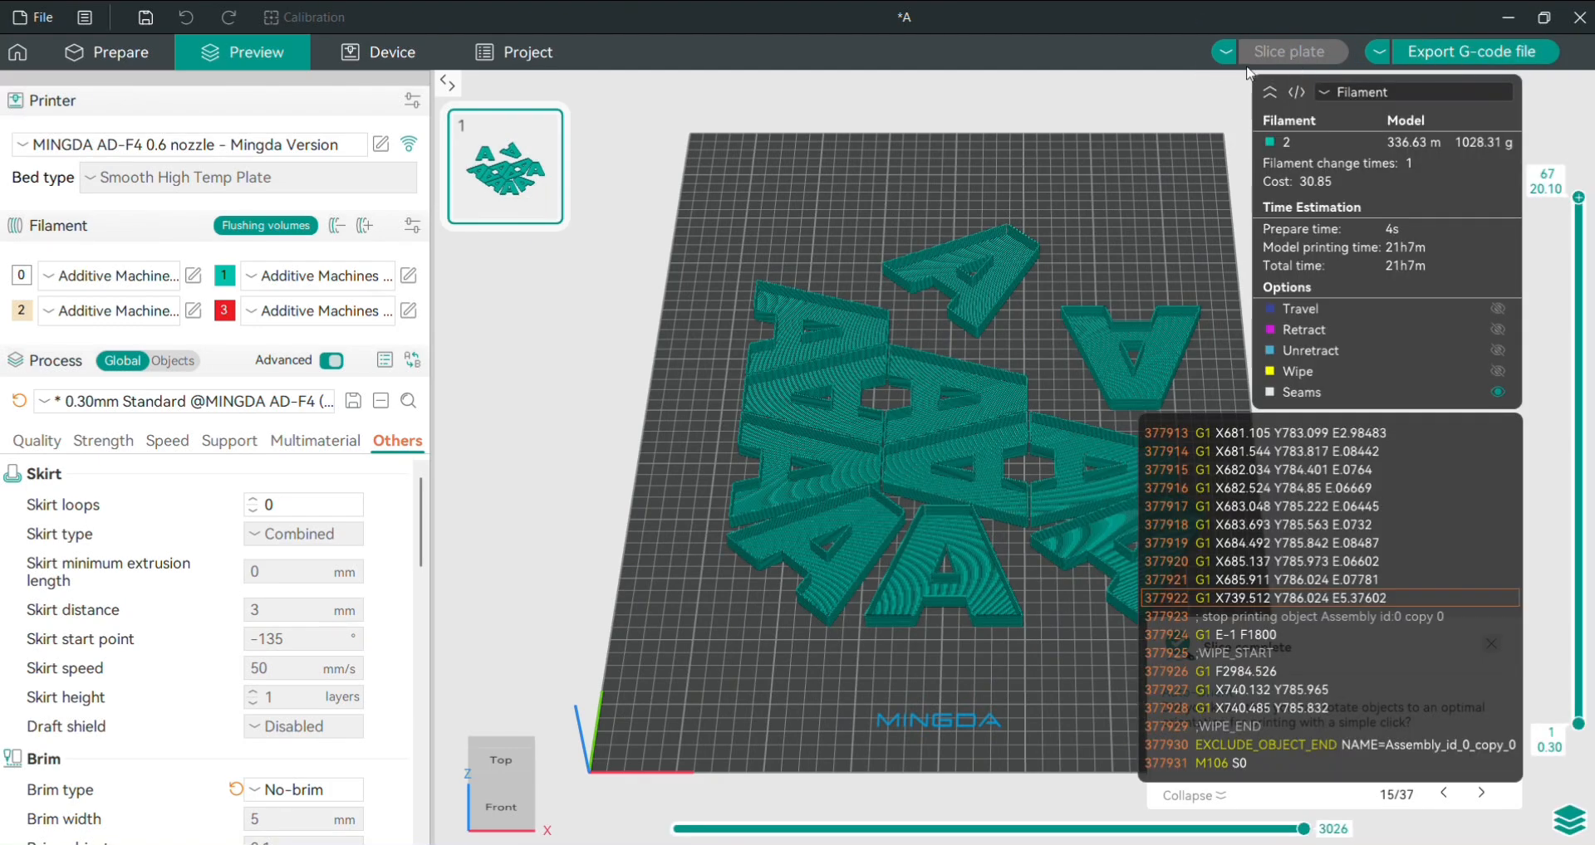
click(1475, 53)
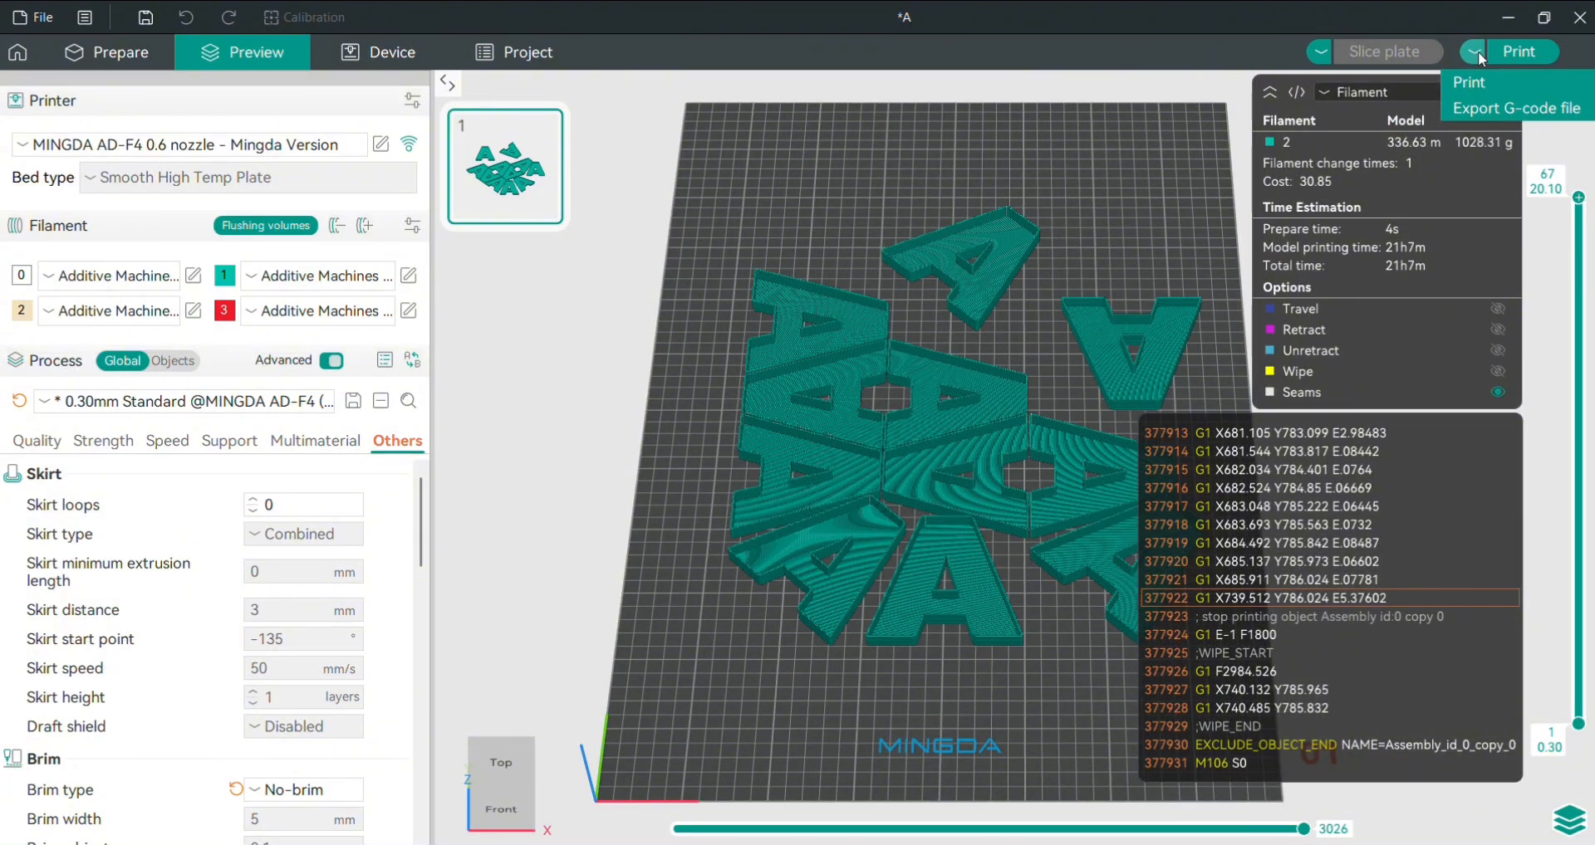
click(1509, 109)
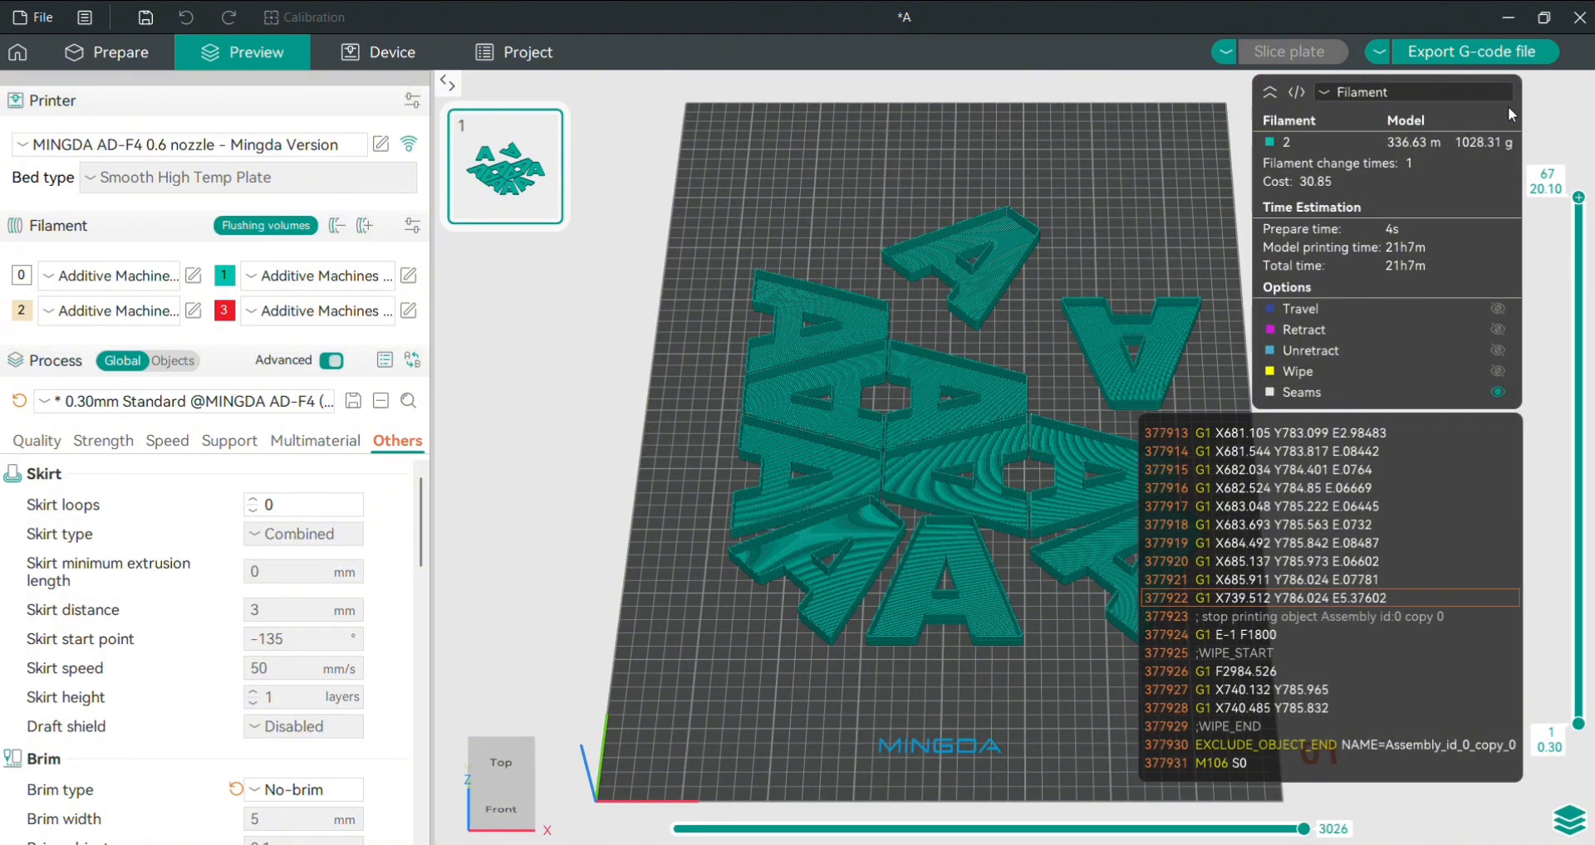
click(1507, 59)
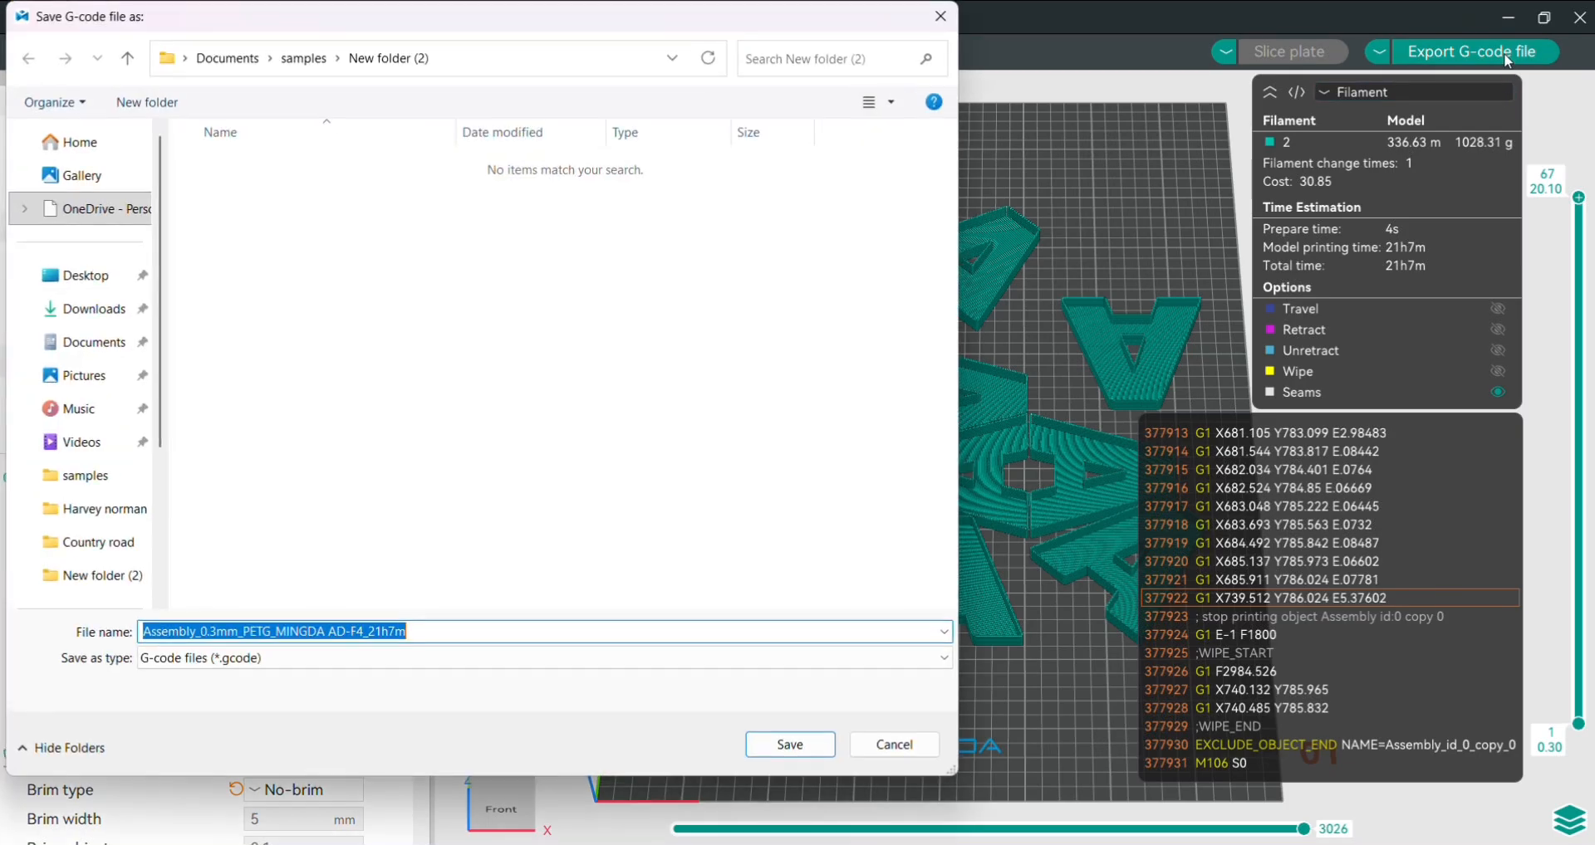